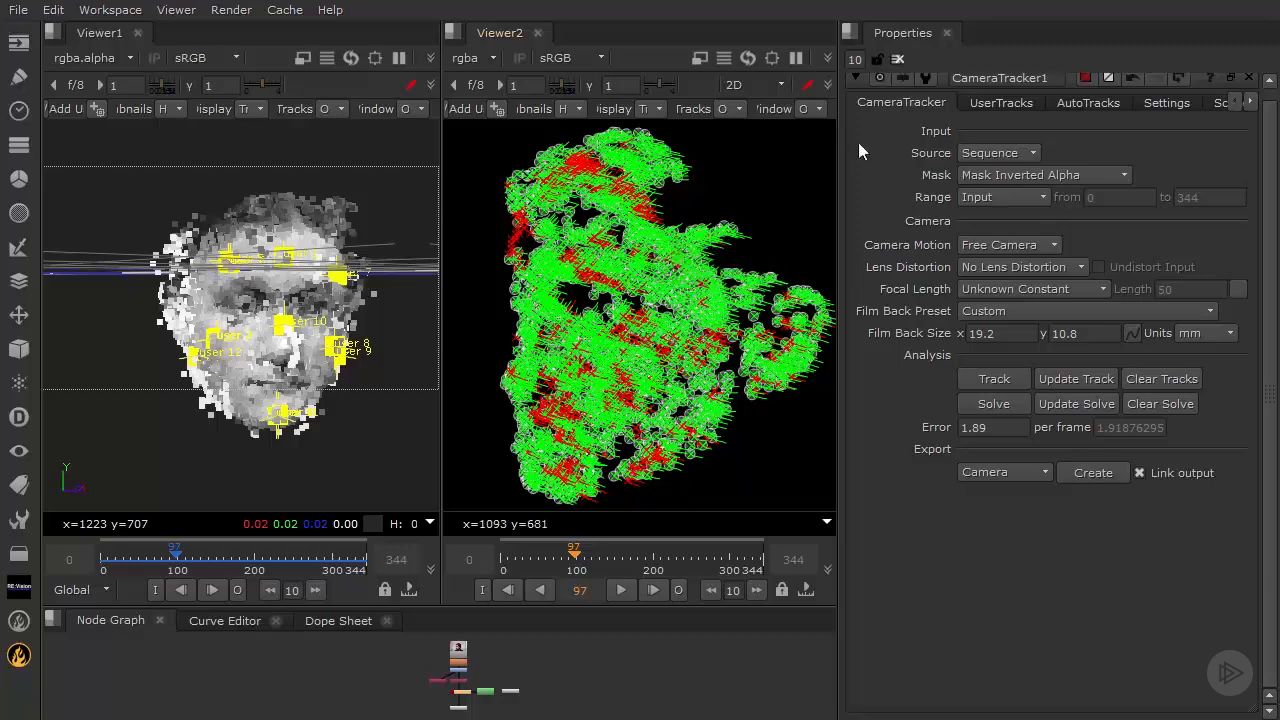
- Inspect the AutoTracks graph curves for max error, max track error, min length, track length and number of tracks
click(1077, 101)
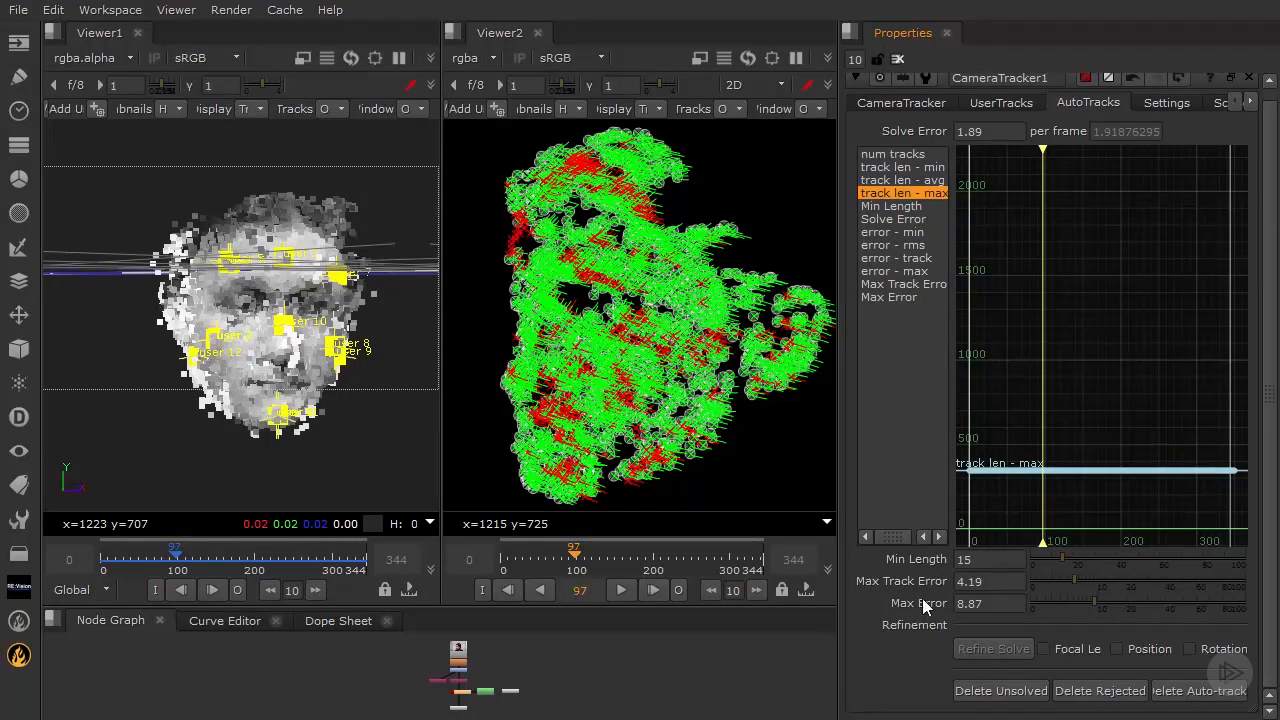
click(902, 297)
click(899, 286)
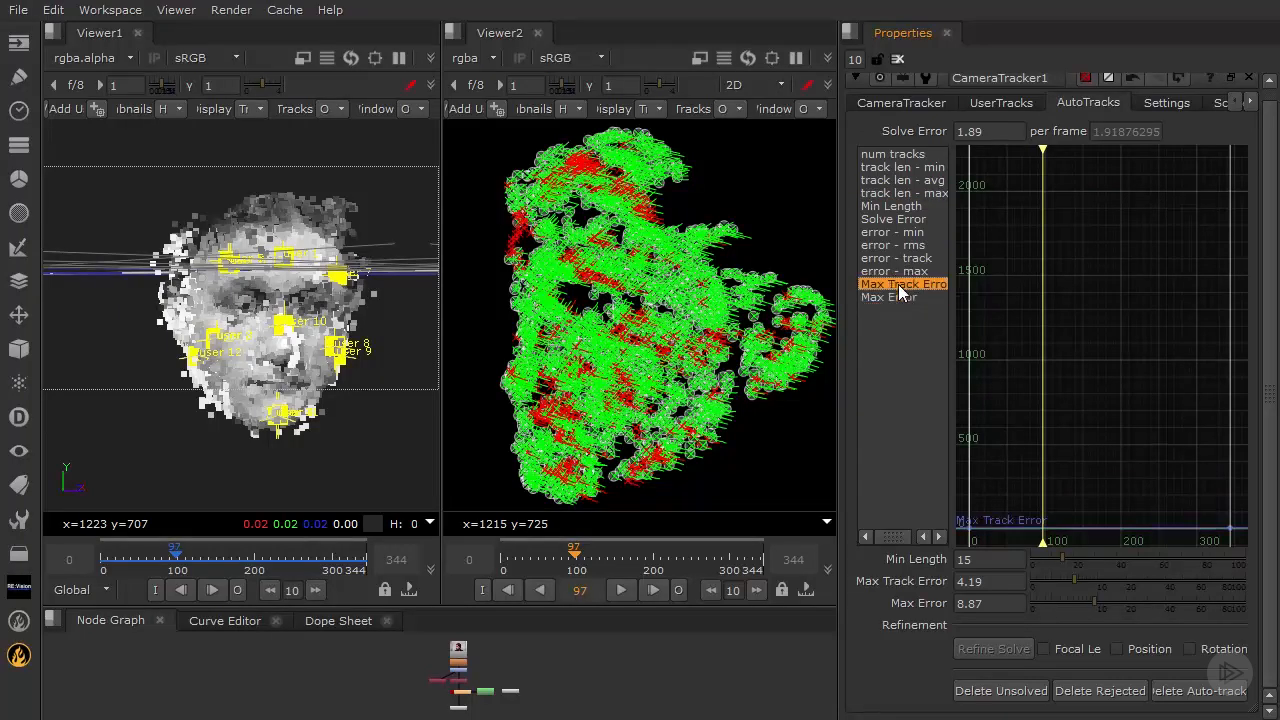
drag(898, 284, 896, 220)
click(899, 205)
click(902, 192)
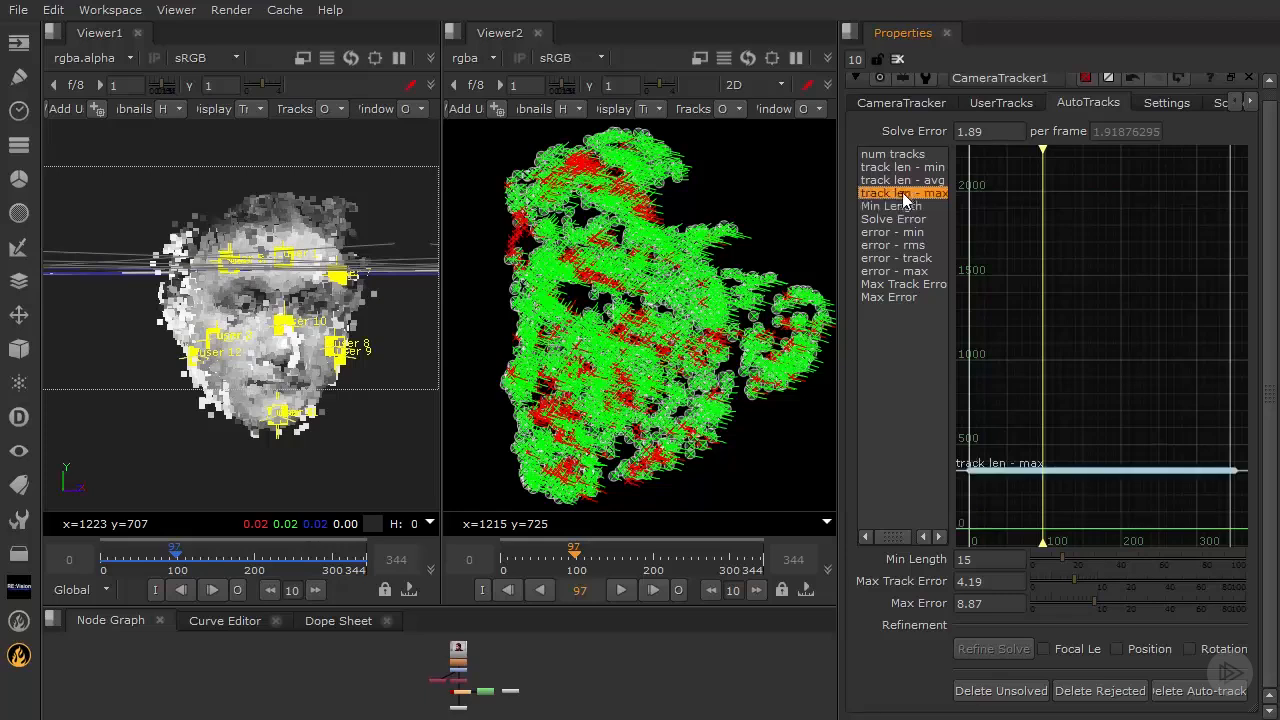
click(905, 180)
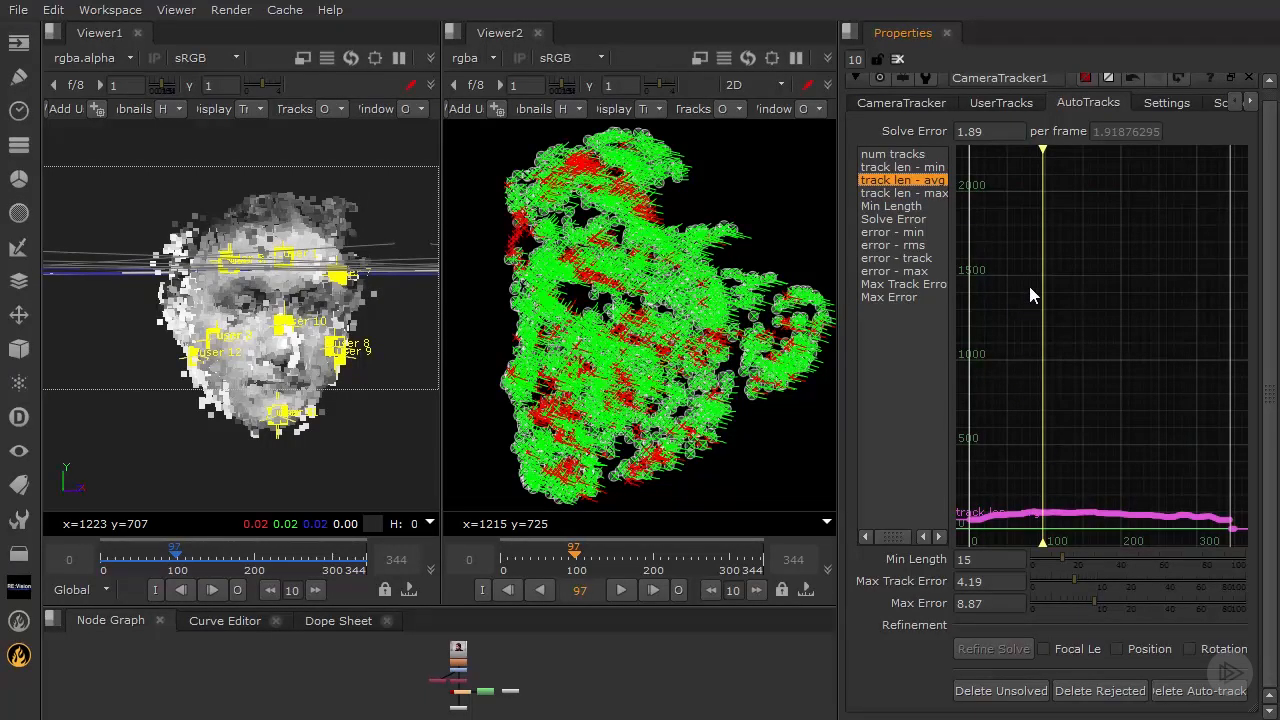
click(899, 156)
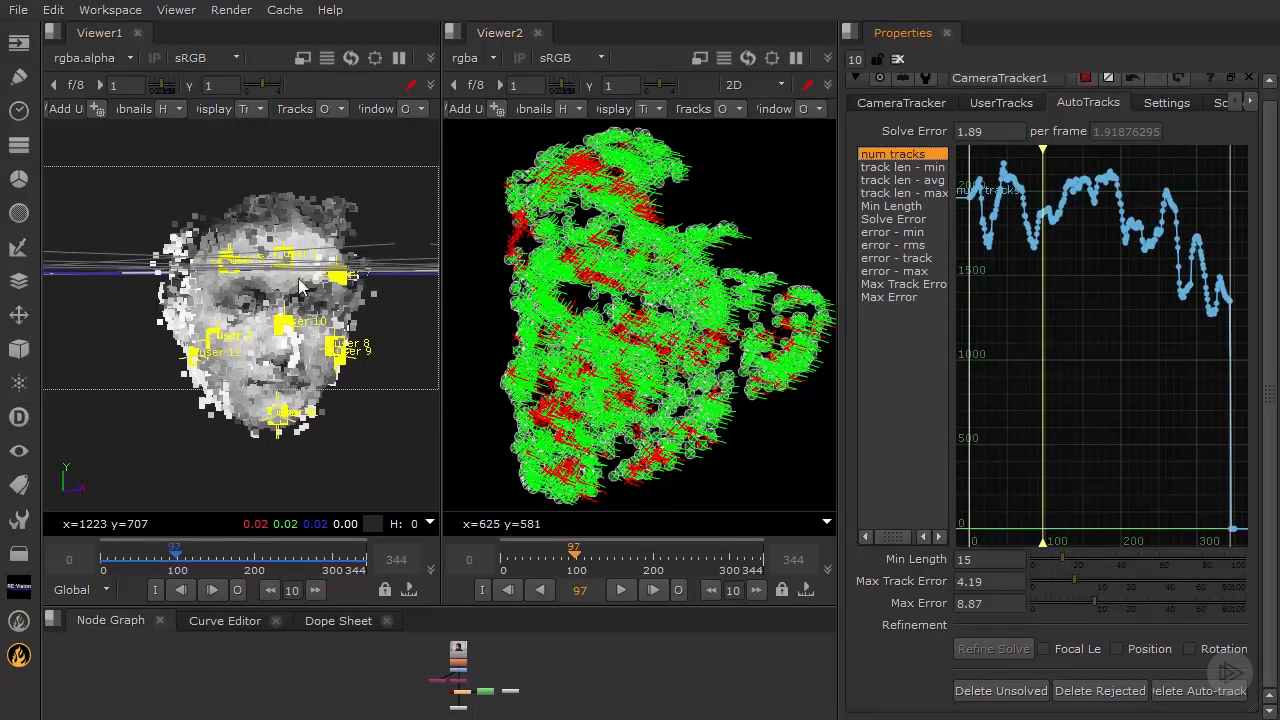
- Try Min Length thresholds of 20 and then 25 while watching the point cloud
drag(441, 192, 650, 220)
ctrl+drag(337, 275, 386, 282)
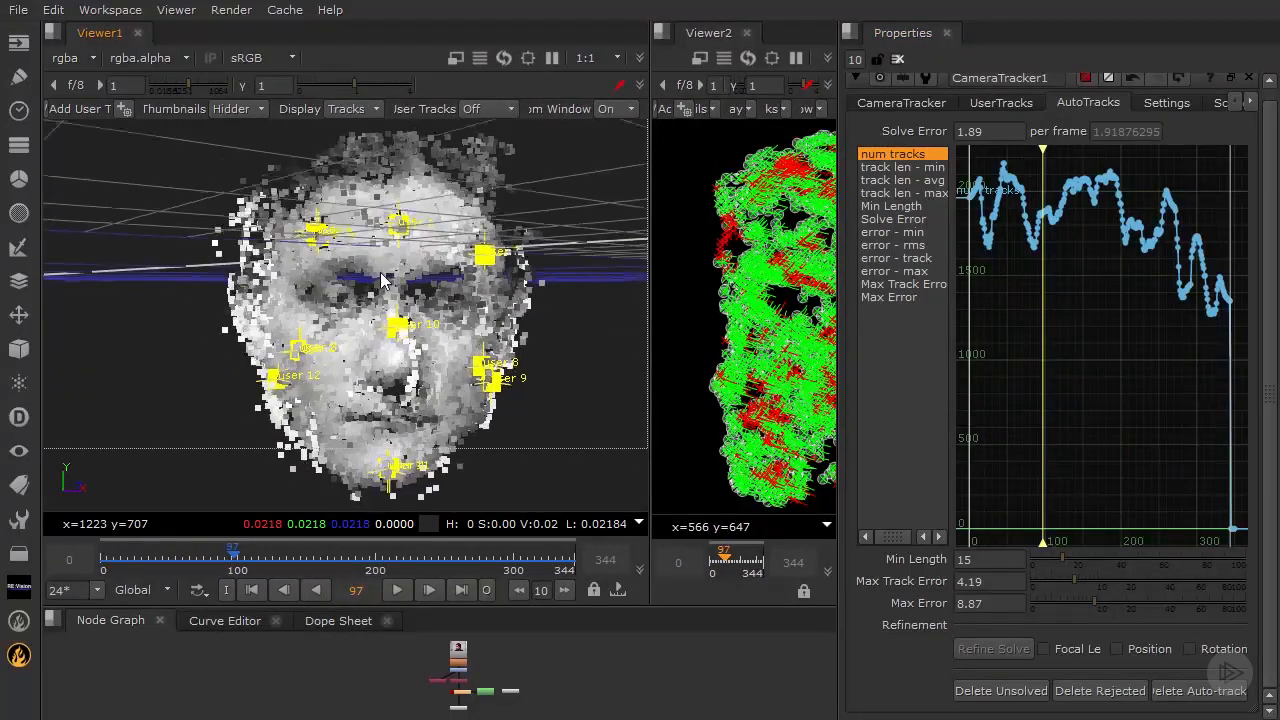
click(982, 562)
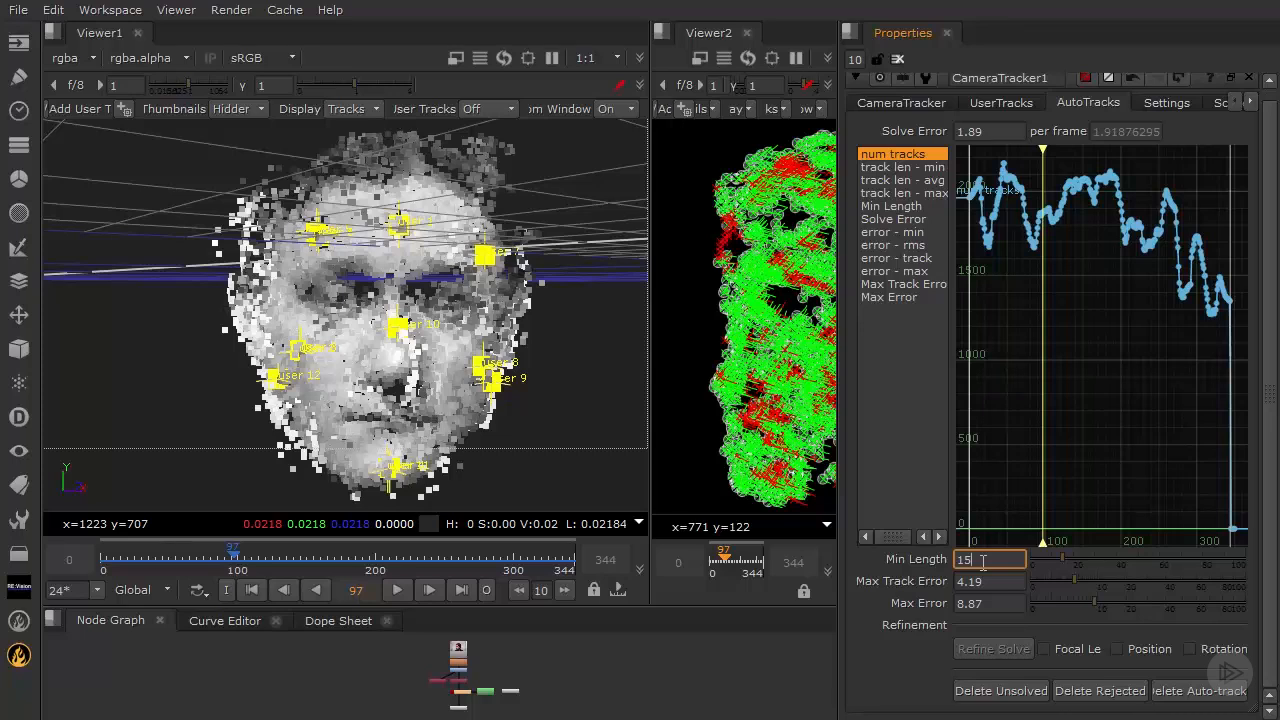
key(BackSpace)
key(BackSpace)
text(20)
key(Return)
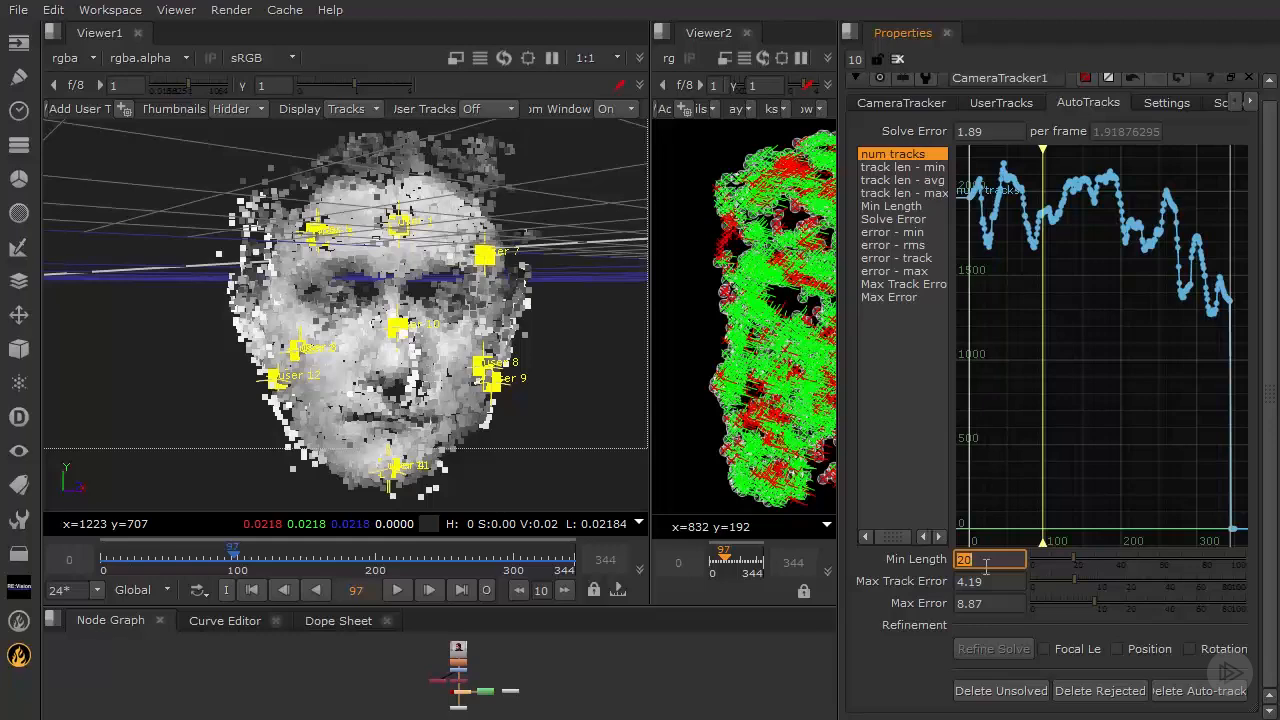
text(25)
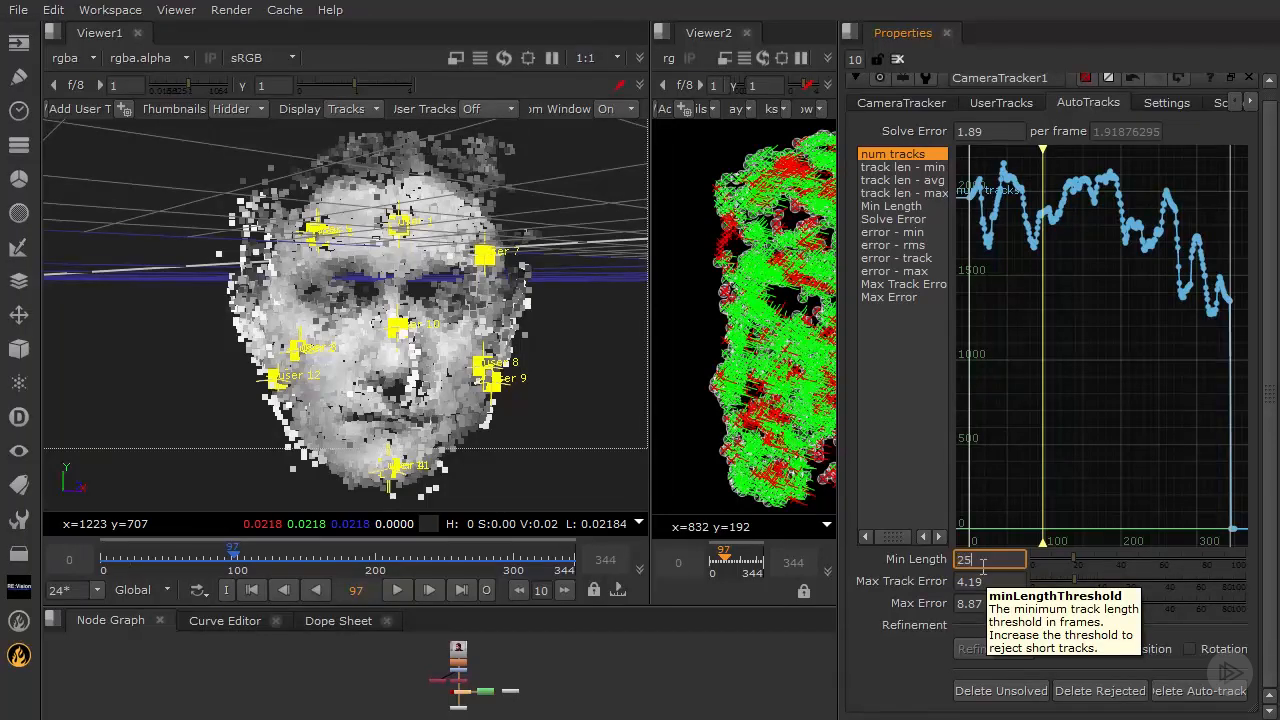
key(Return)
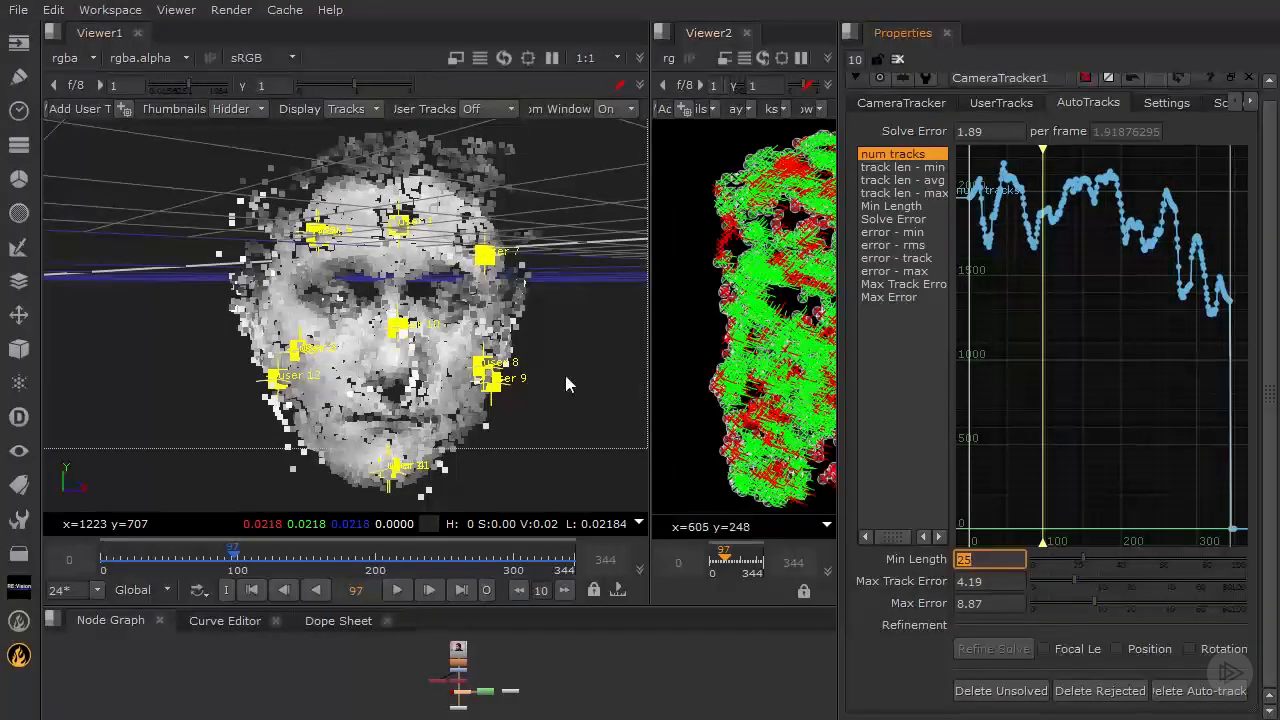
- Set the Min Length threshold to 22
mouse_move(566, 377)
ctrl+mouse_down()
mouse_move(236, 373)
mouse_move(583, 373)
ctrl+mouse_up()
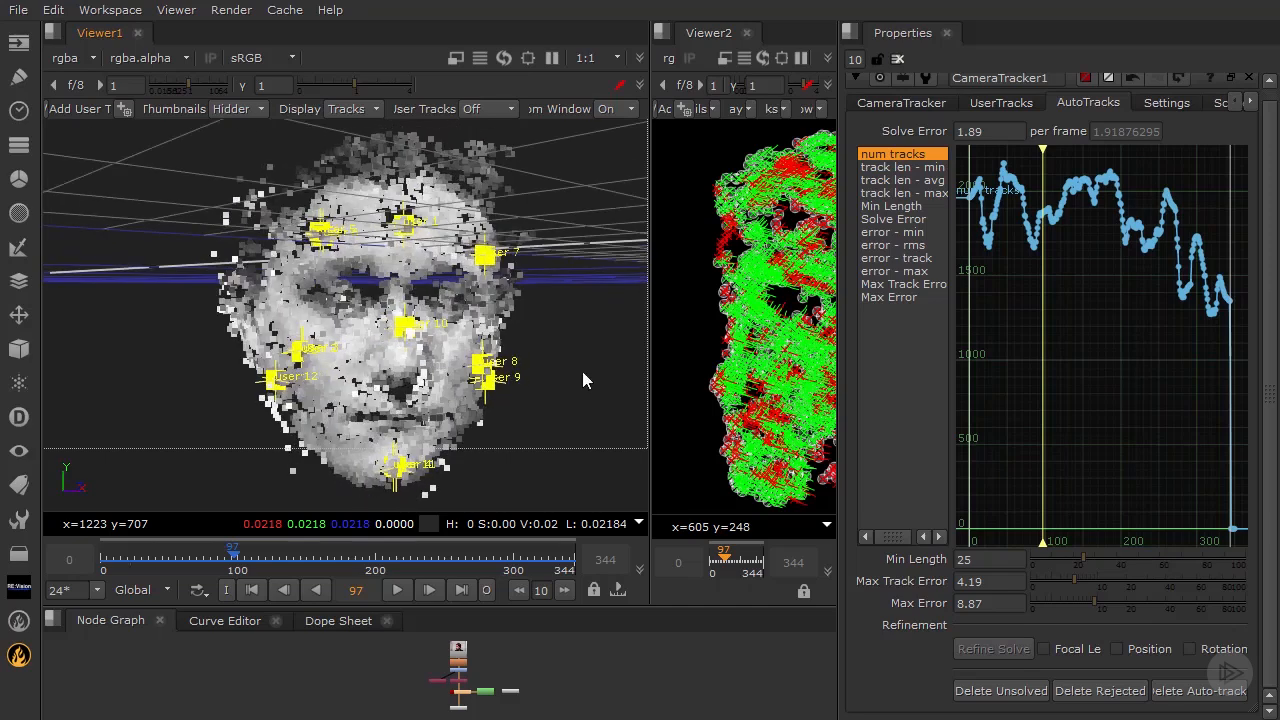
drag(978, 560, 819, 549)
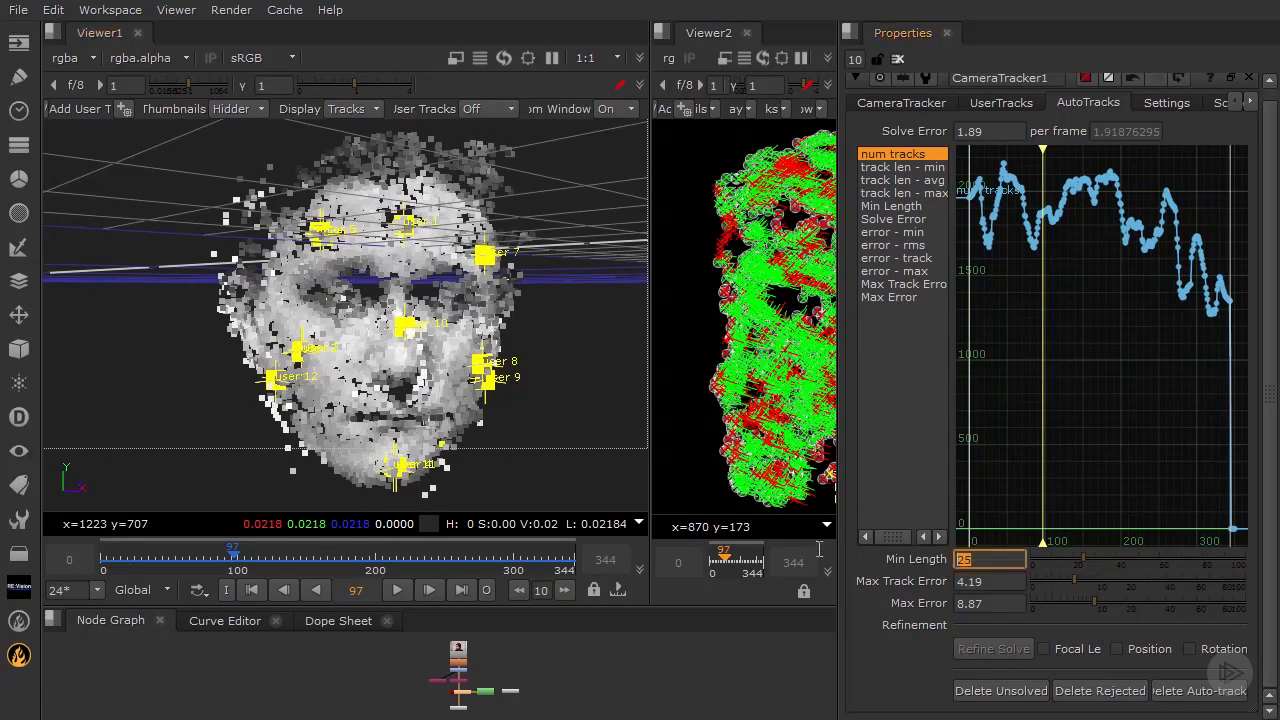
text(22)
key(Return)
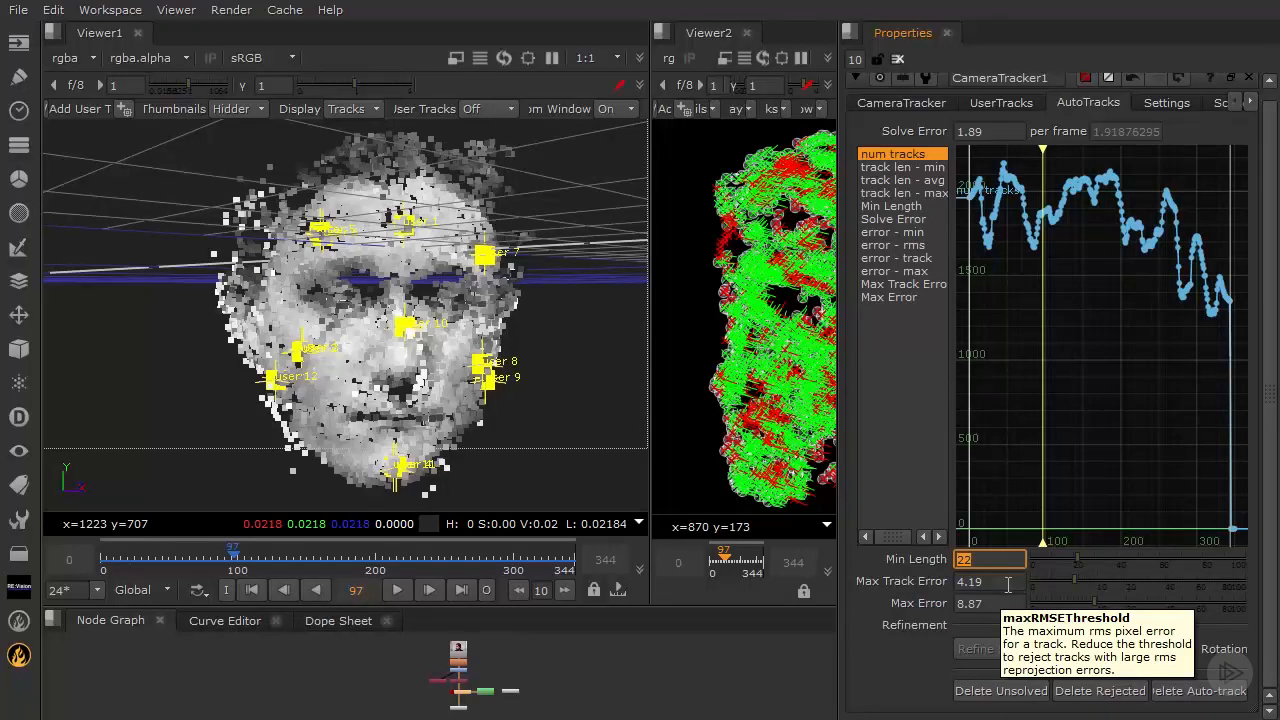
- Try Max Track Error values of 3, 4 and 2
key(Tab)
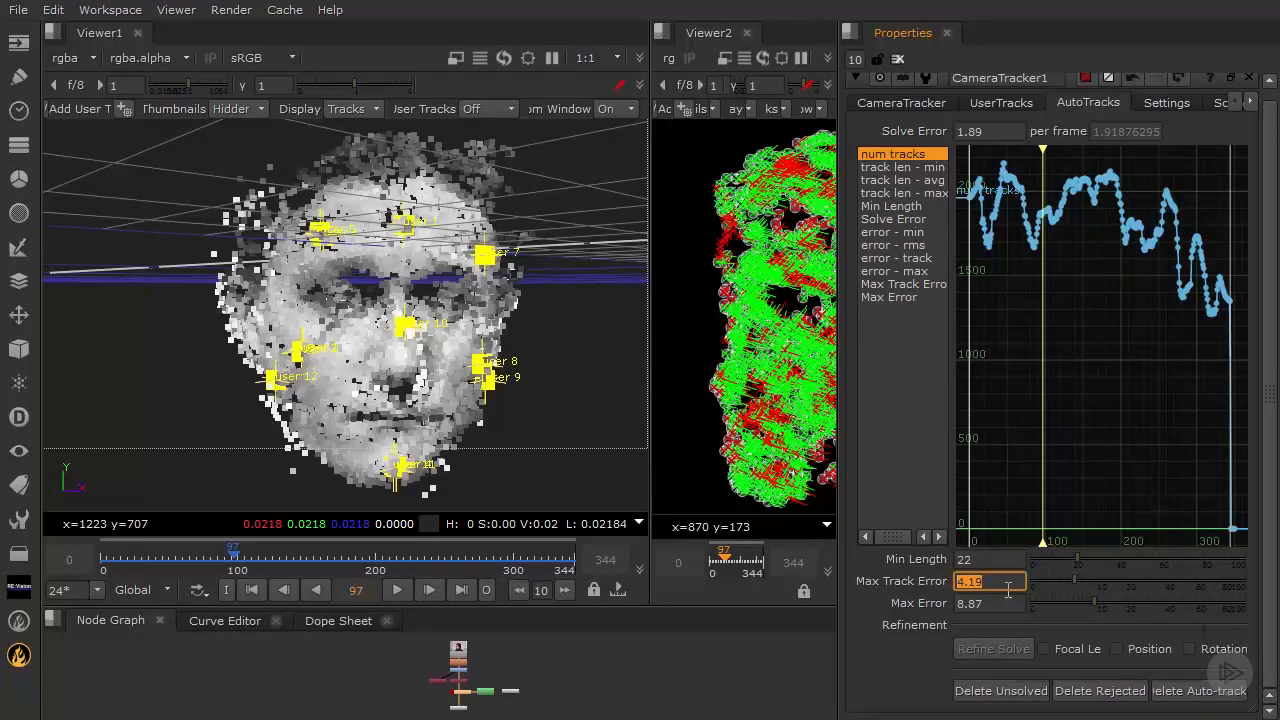
text(3)
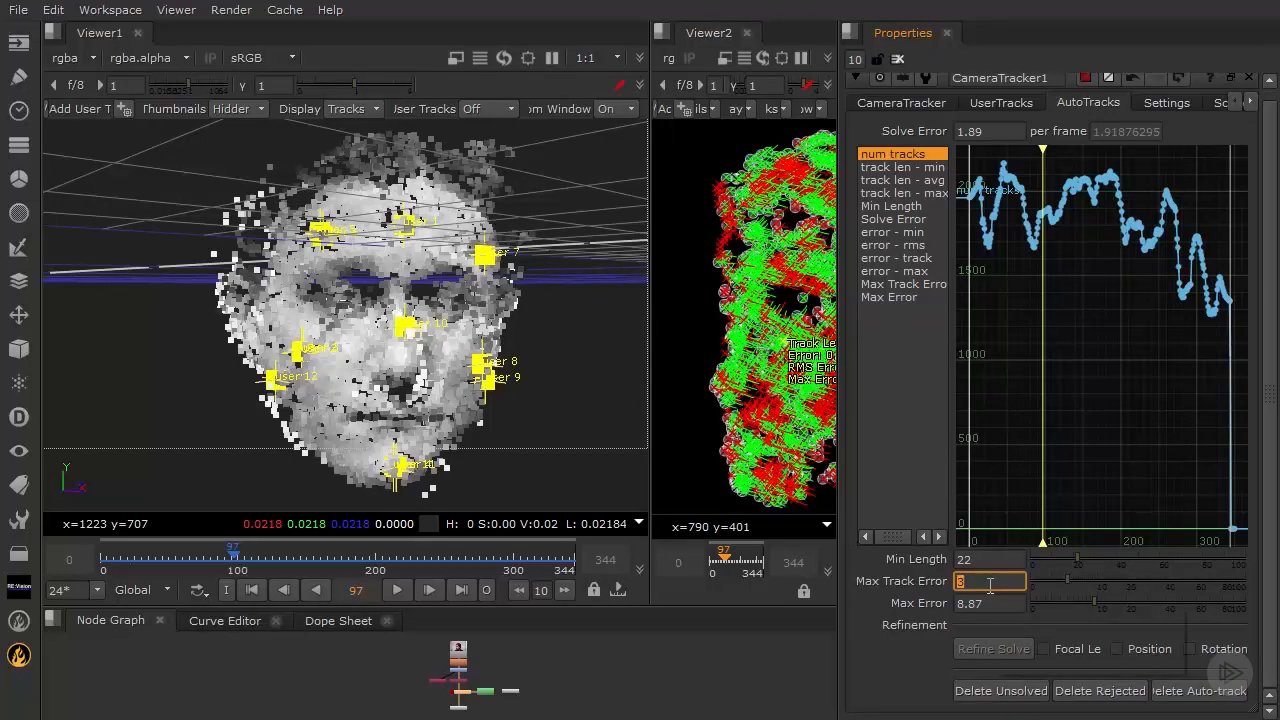
text(4)
key(Return)
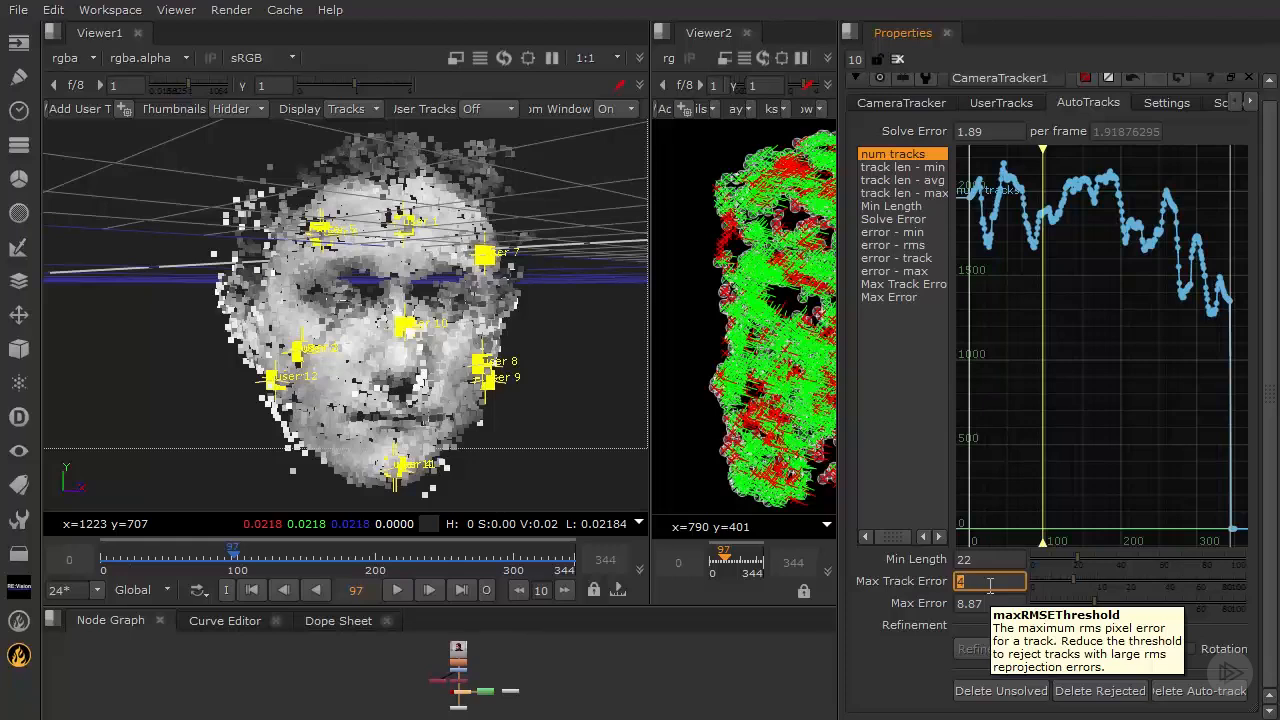
text(2)
key(Return)
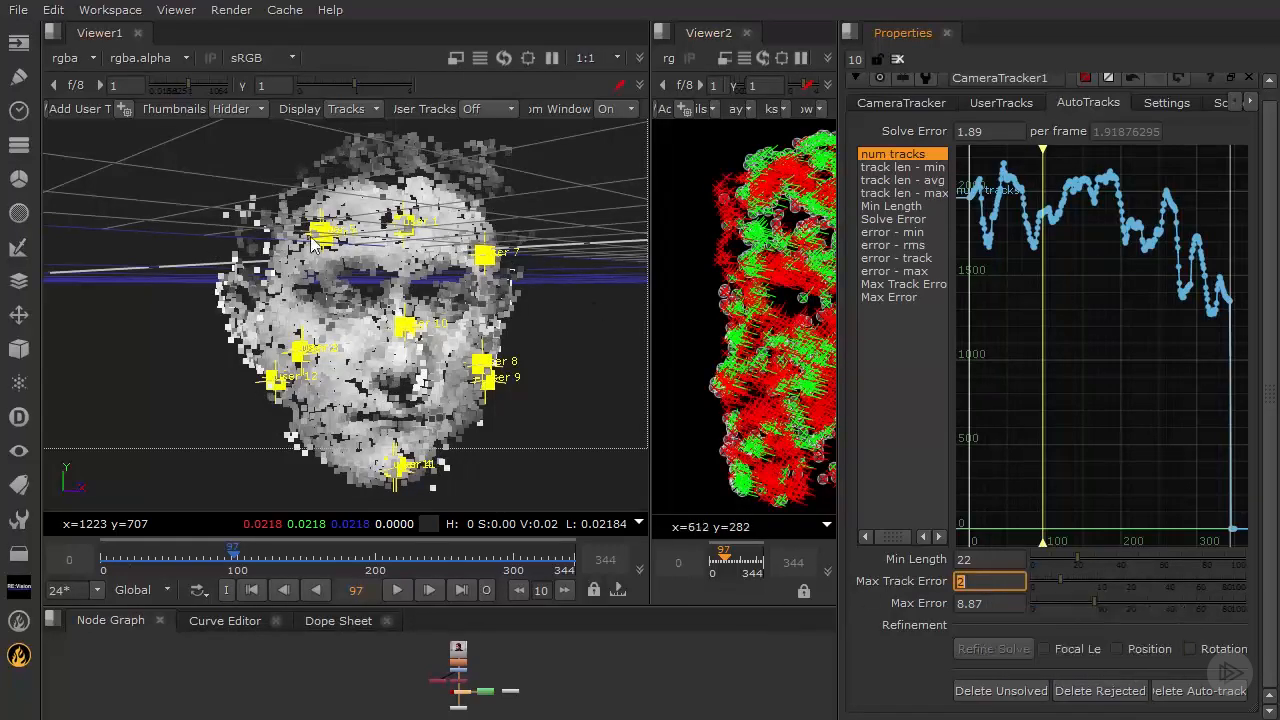
- Set the Max Track Error to 2.5
drag(651, 248, 612, 250)
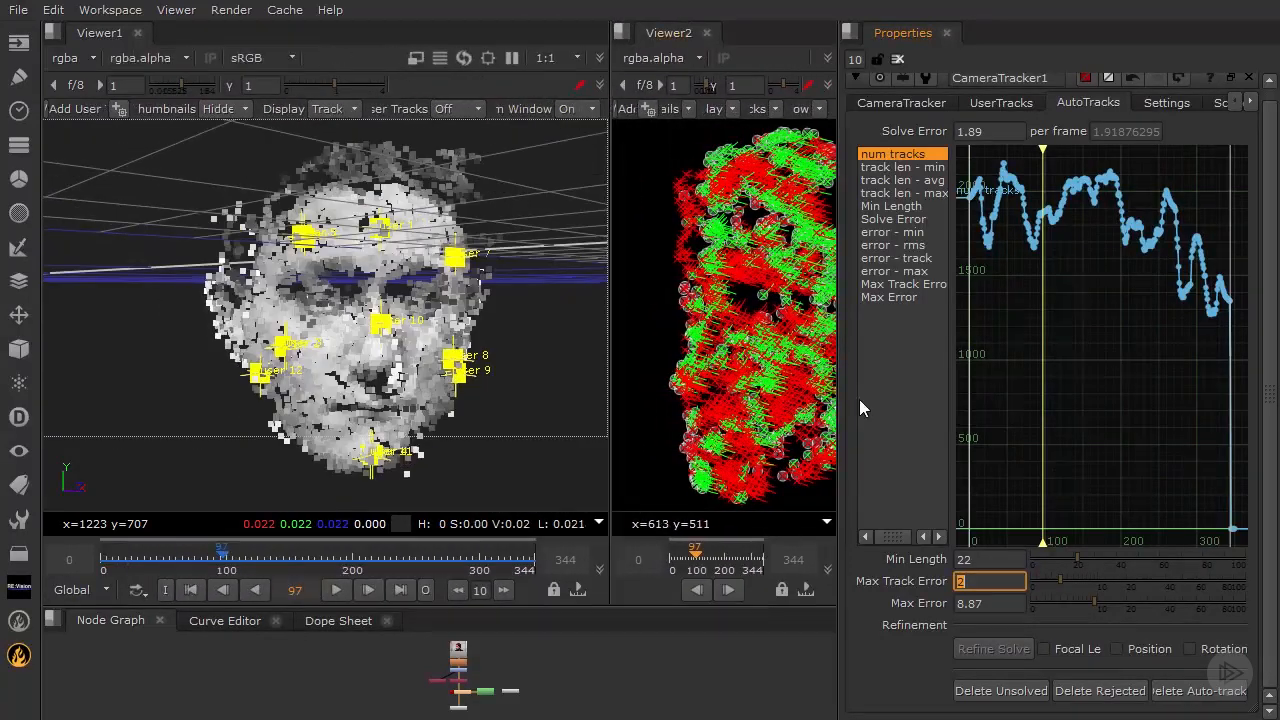
click(990, 581)
text(2.5)
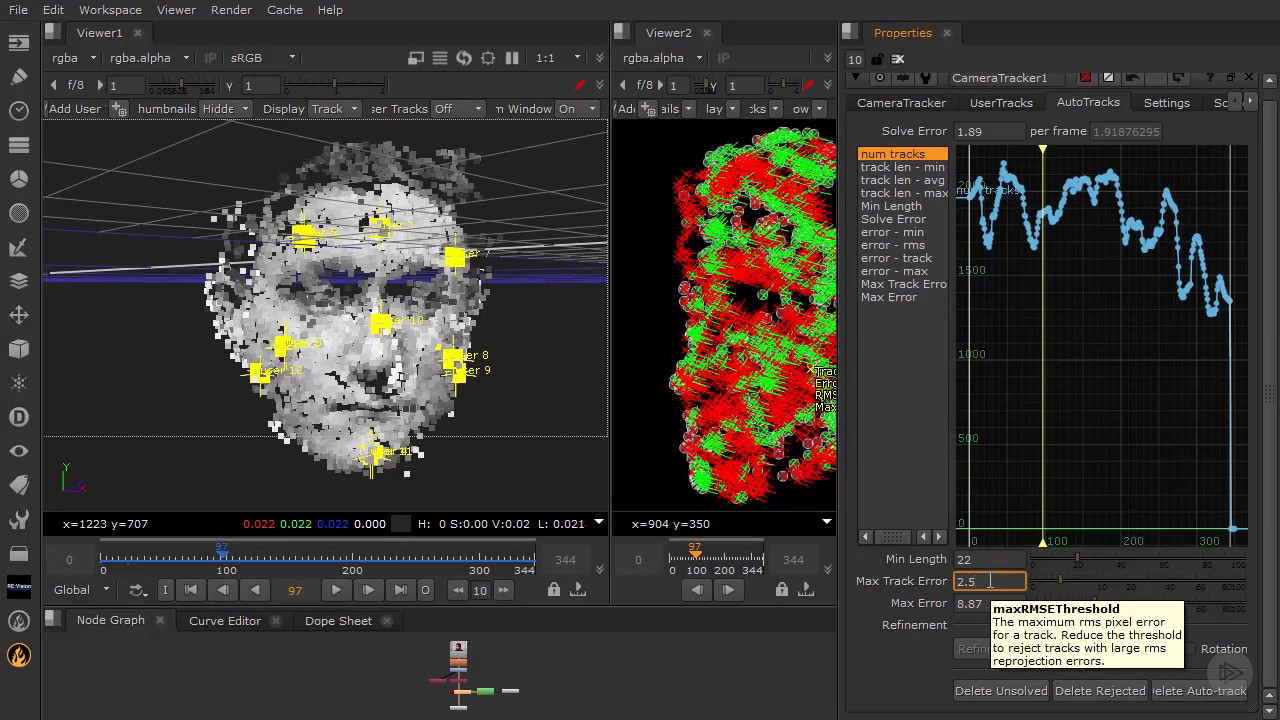
key(Return)
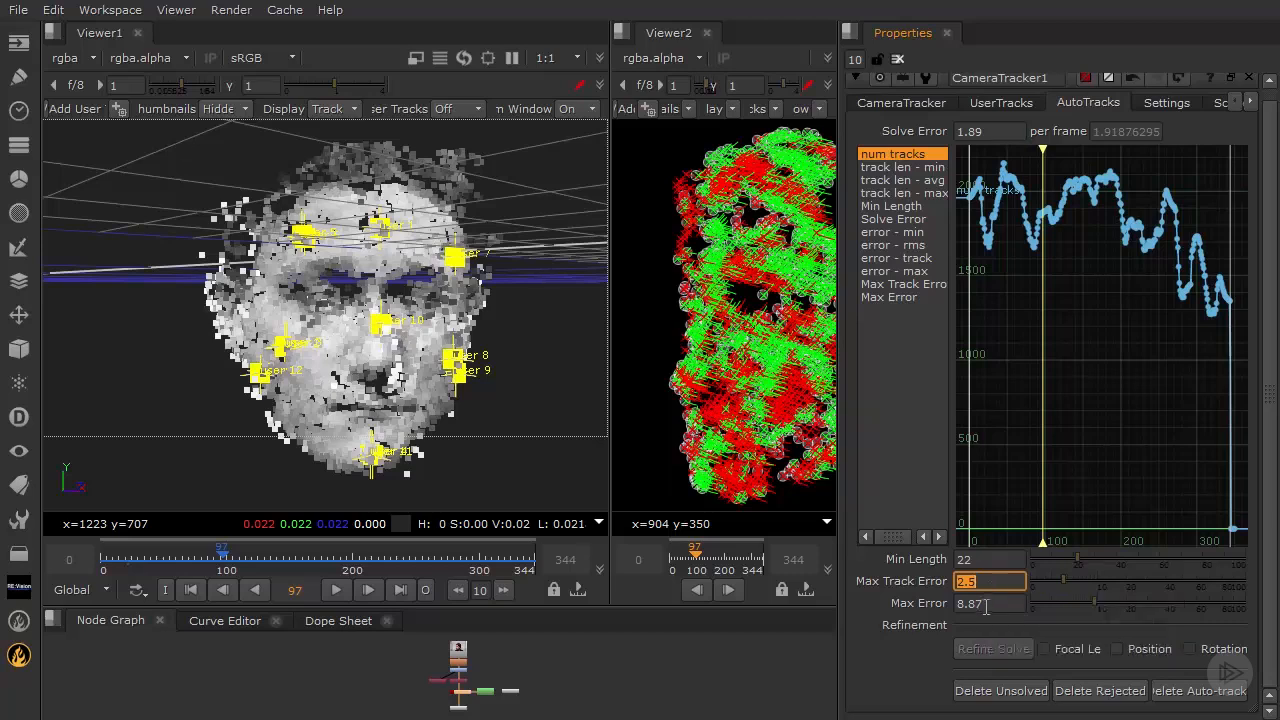
- Set the Max Error threshold to 5
click(990, 603)
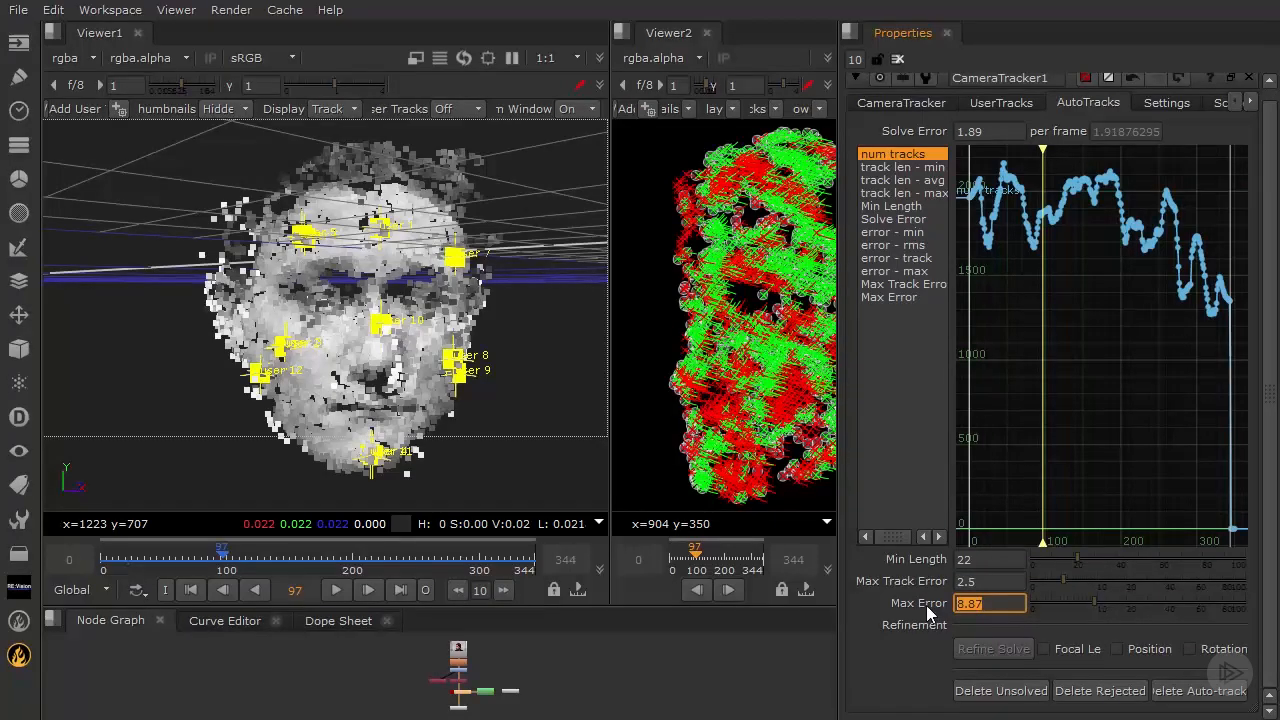
text(6)
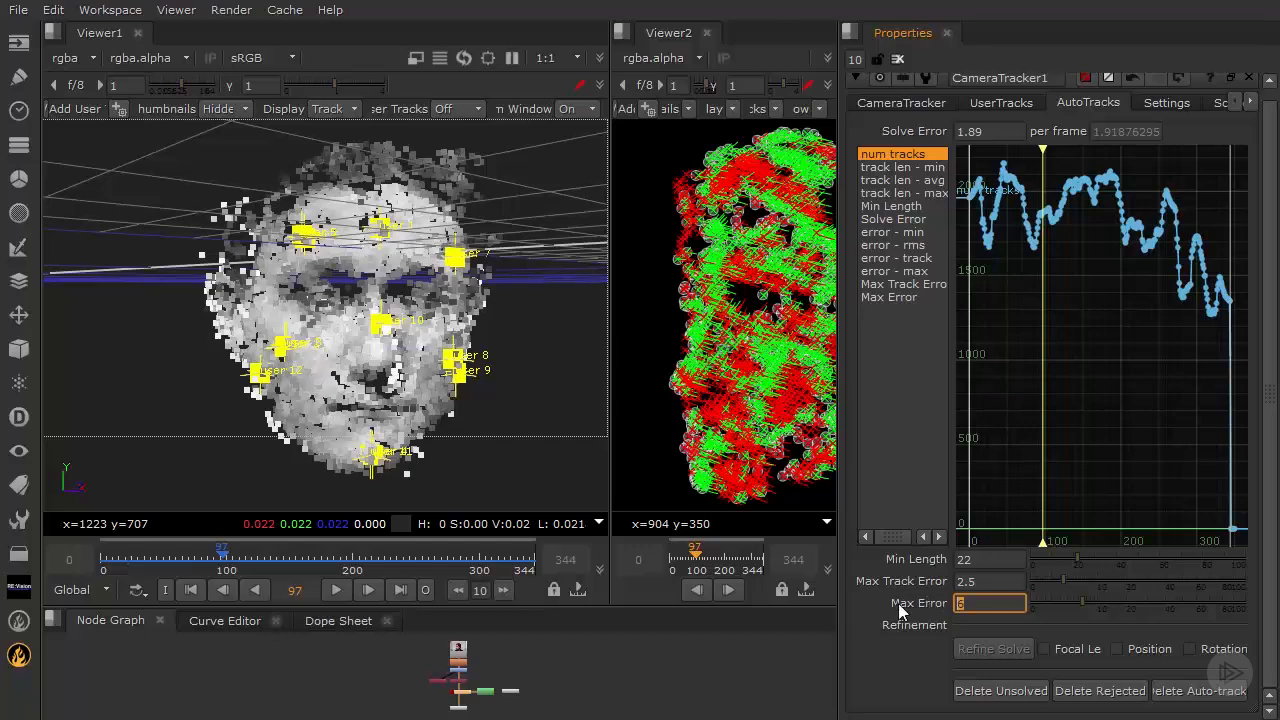
key(Down)
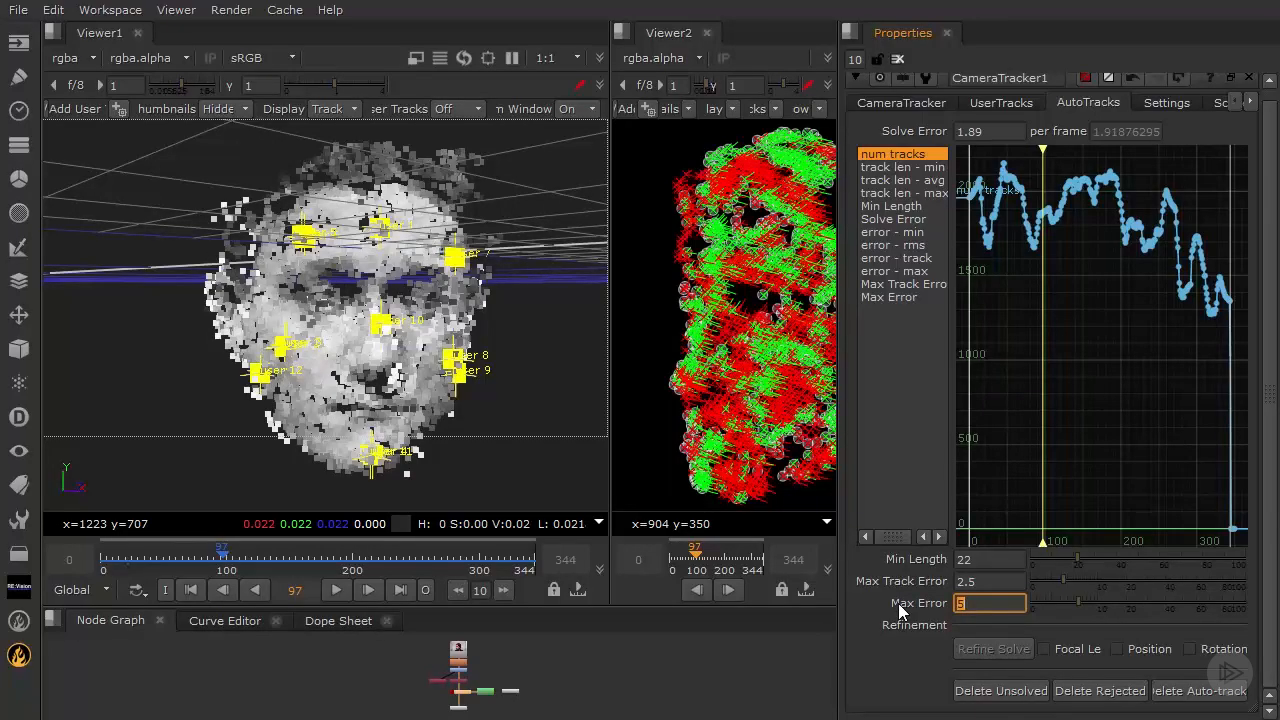
mouse_move(392, 352)
ctrl+mouse_down()
mouse_move(83, 347)
mouse_move(393, 357)
ctrl+mouse_up()
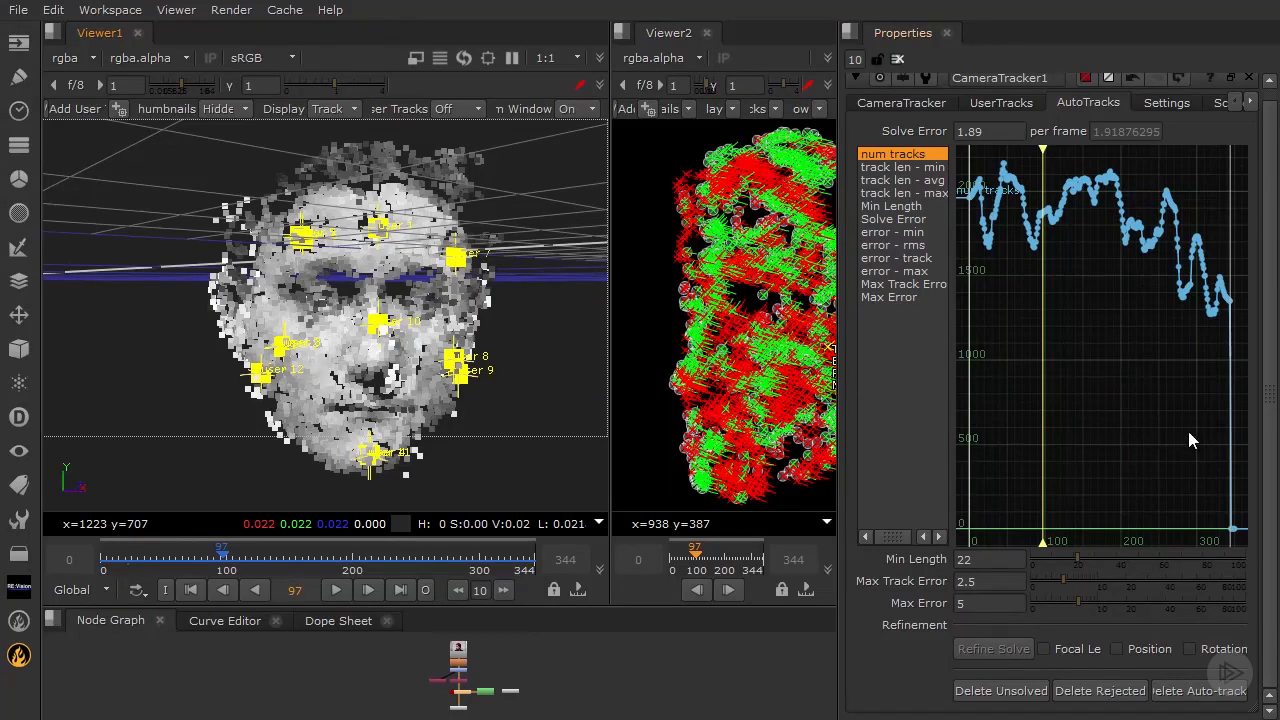
- Delete the rejected auto-tracks, confirming the deletion
click(1100, 691)
click(588, 377)
ctrl+drag(523, 299, 514, 307)
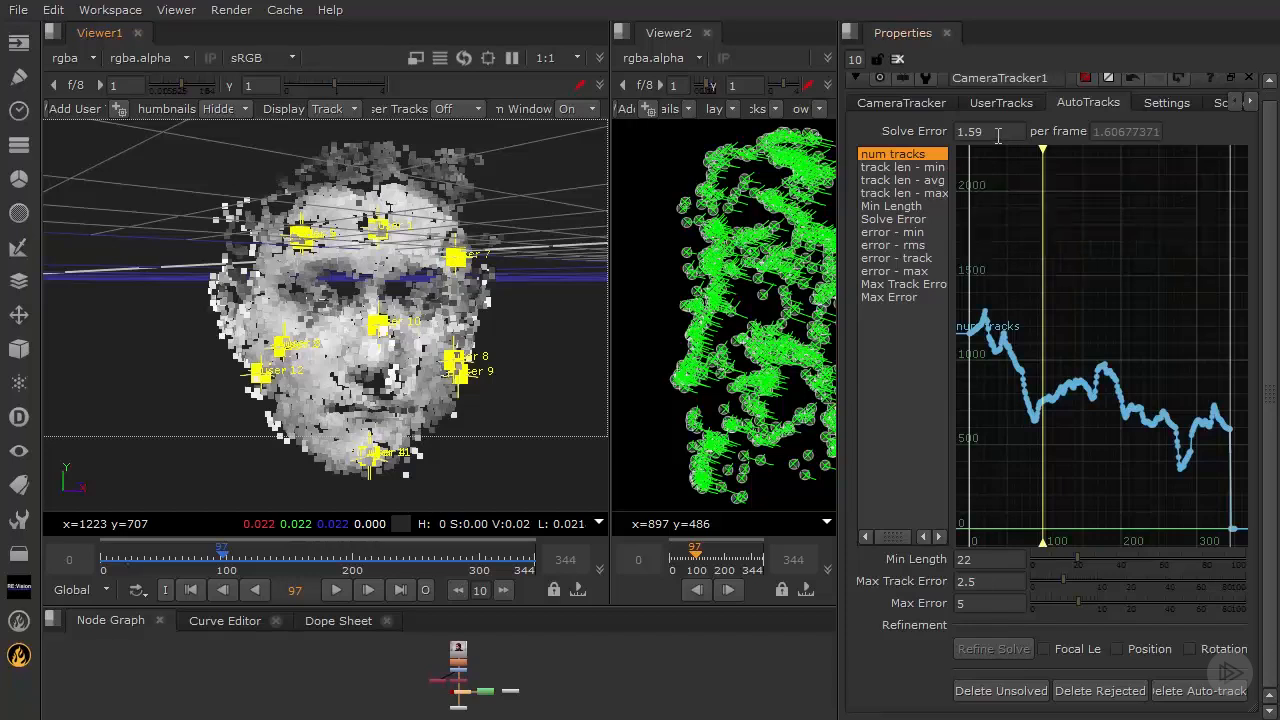
- Re-run the camera Solve and confirm resetting the current solve
click(998, 135)
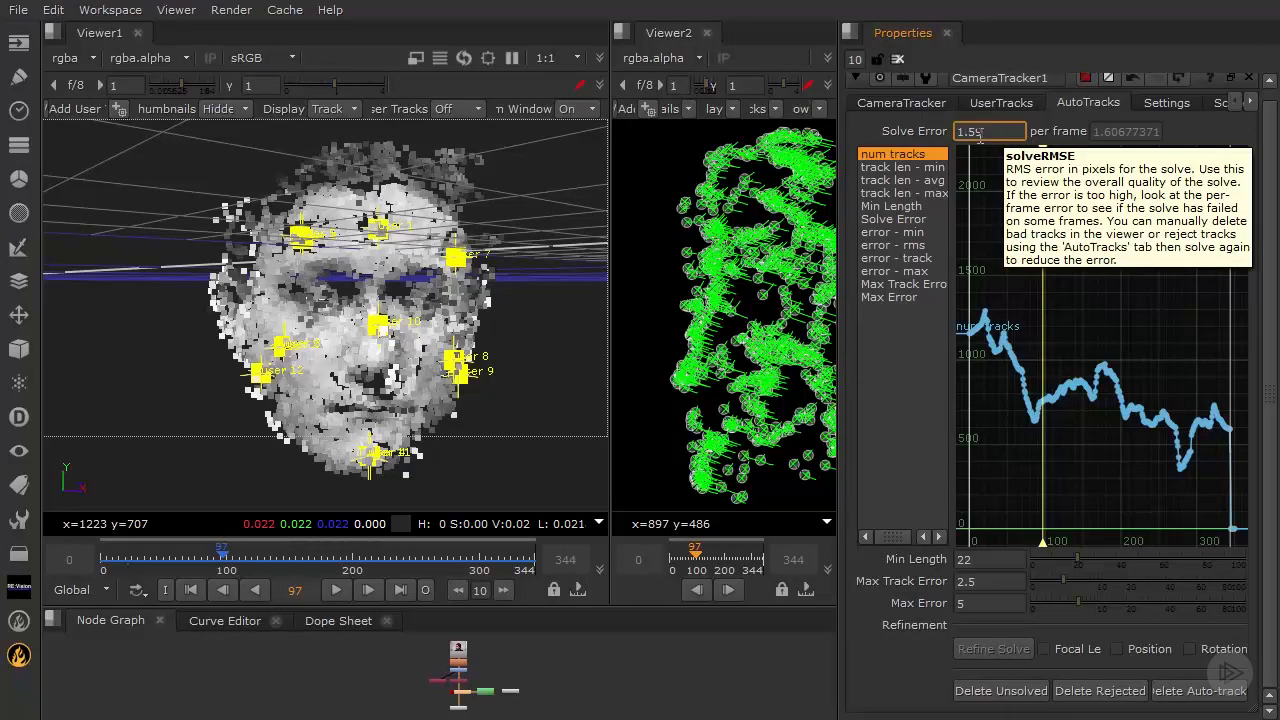
click(919, 104)
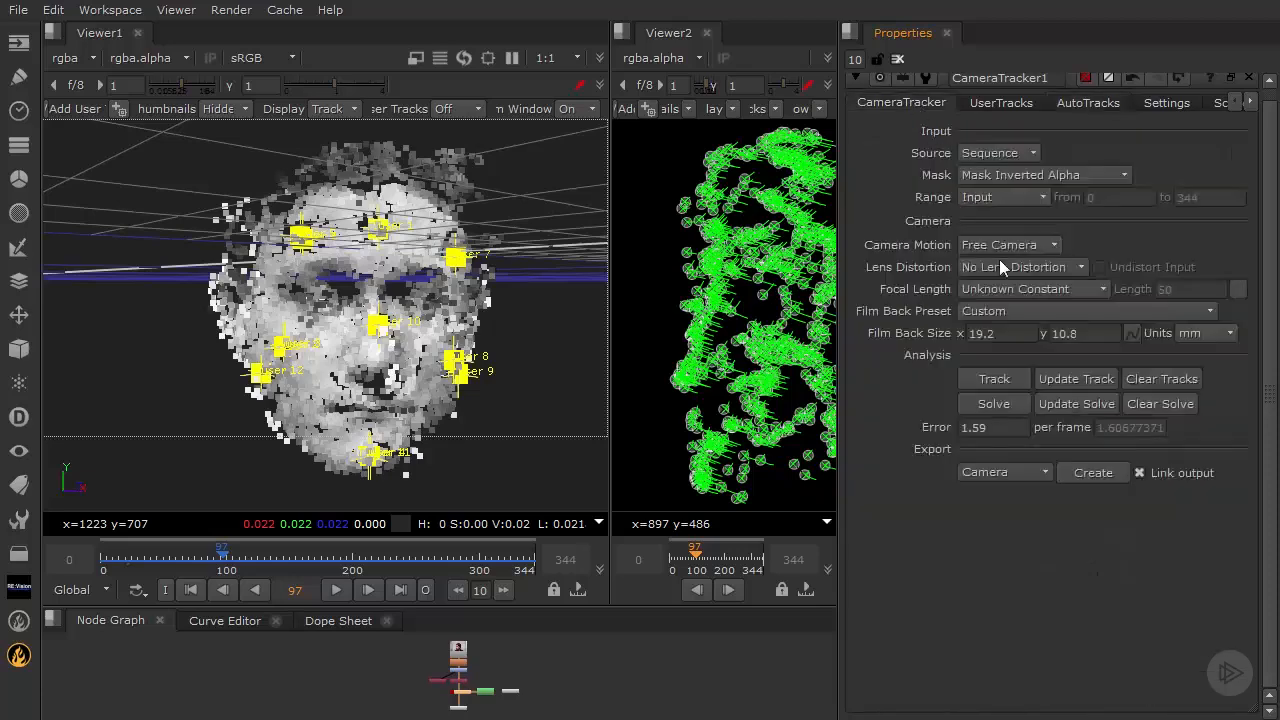
click(993, 404)
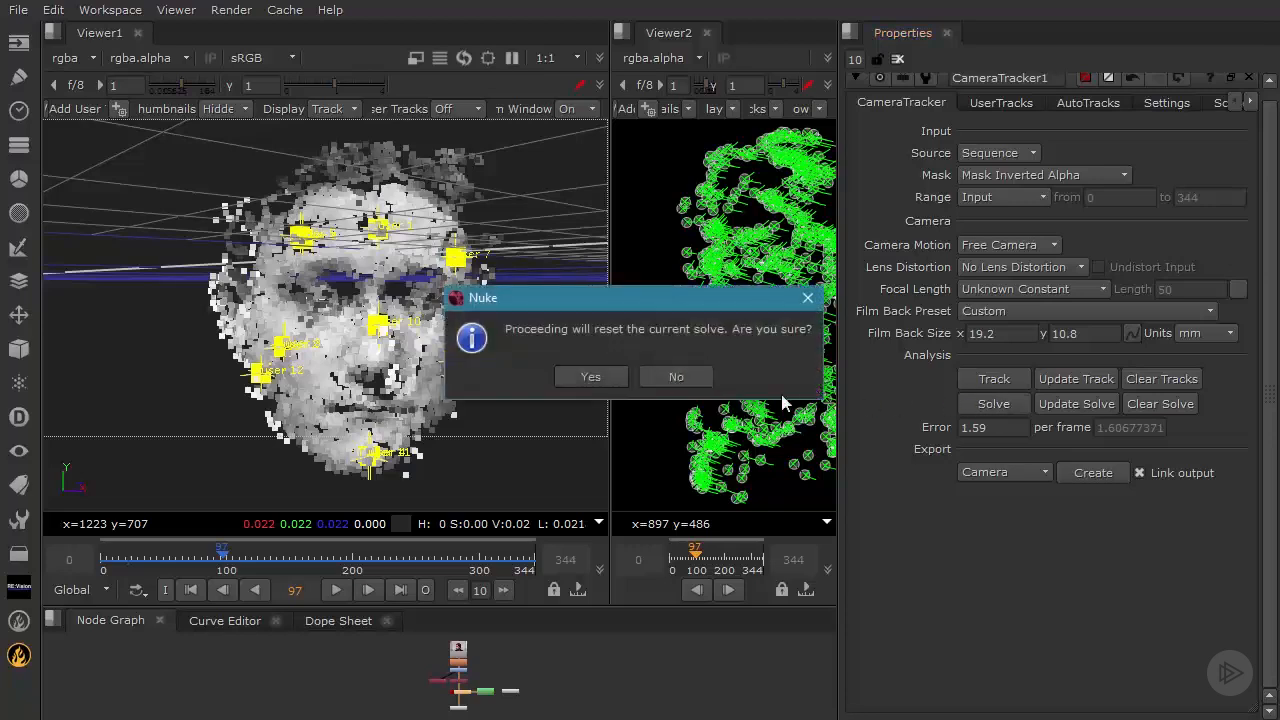
click(591, 377)
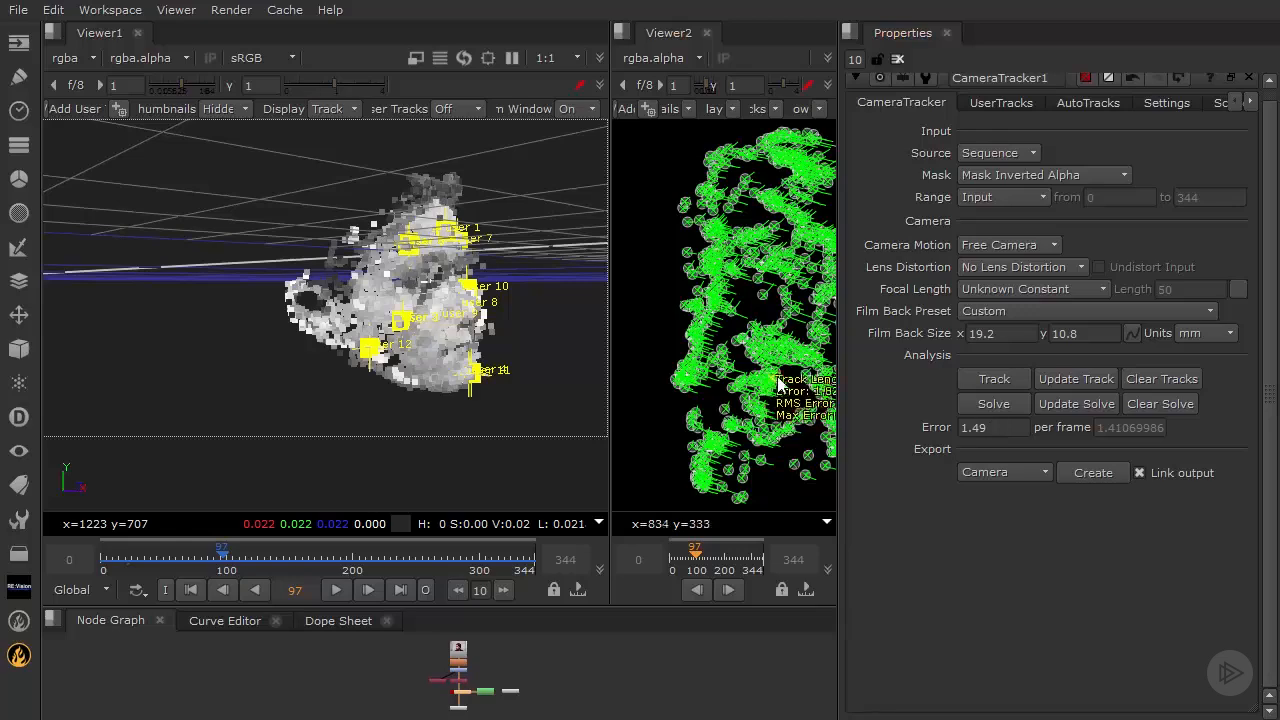
ctrl+drag(522, 298, 290, 295)
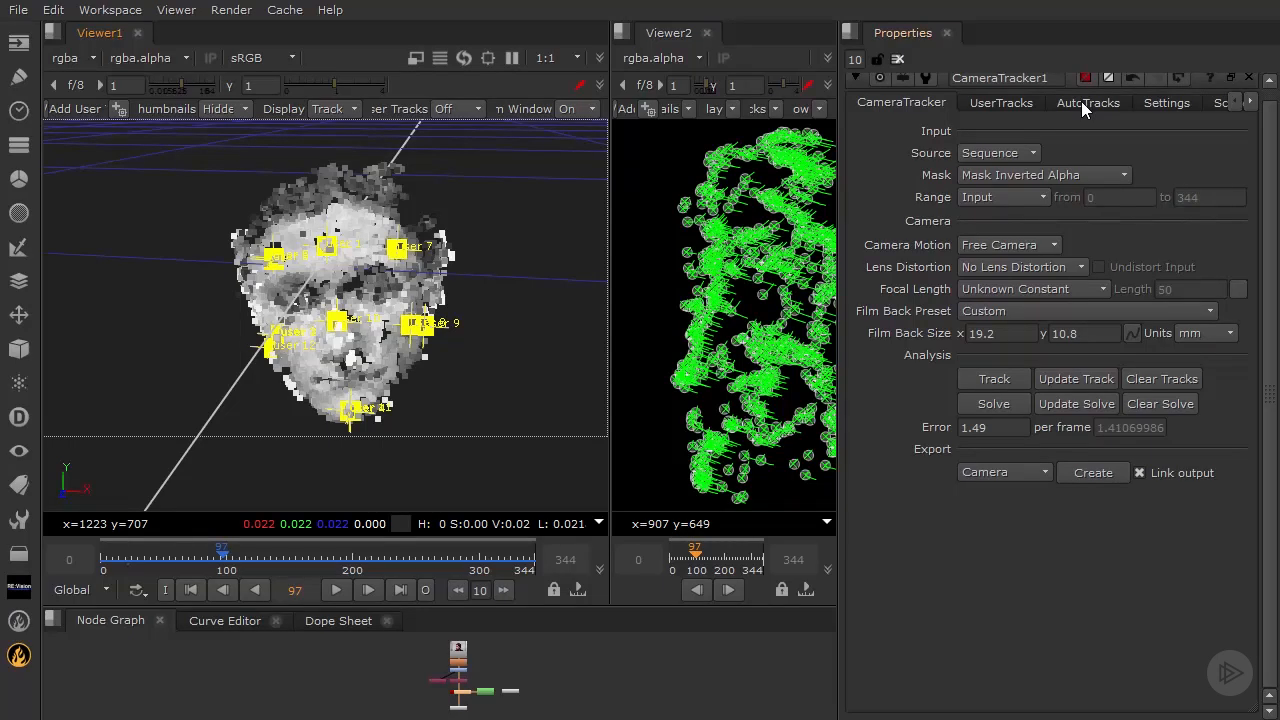
- Set the auto-track Min Length threshold to 28
double_click(998, 430)
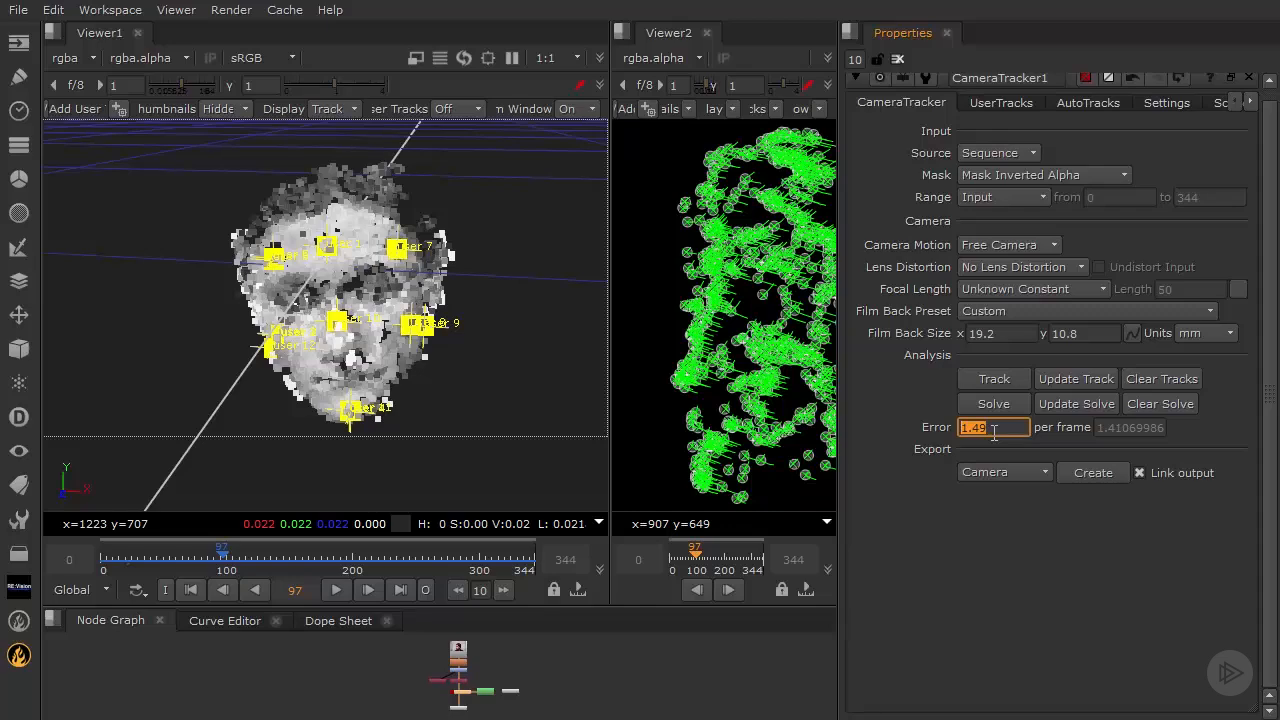
click(966, 574)
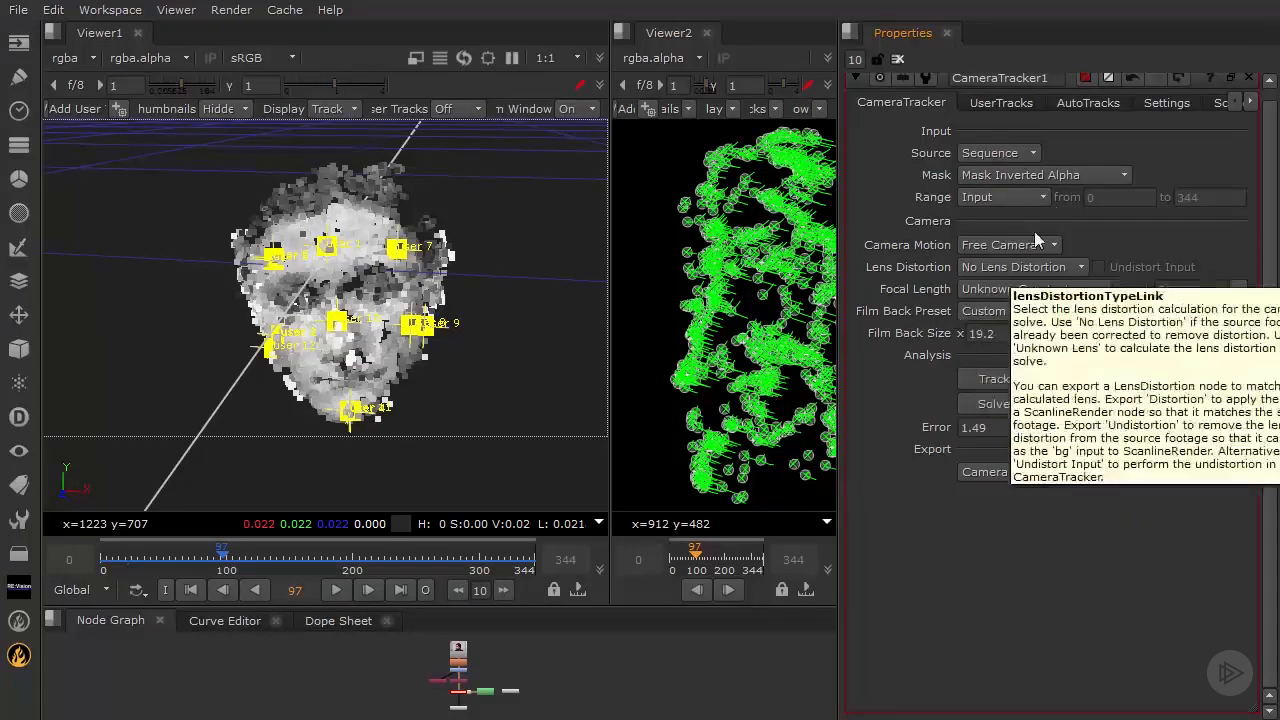
click(1089, 100)
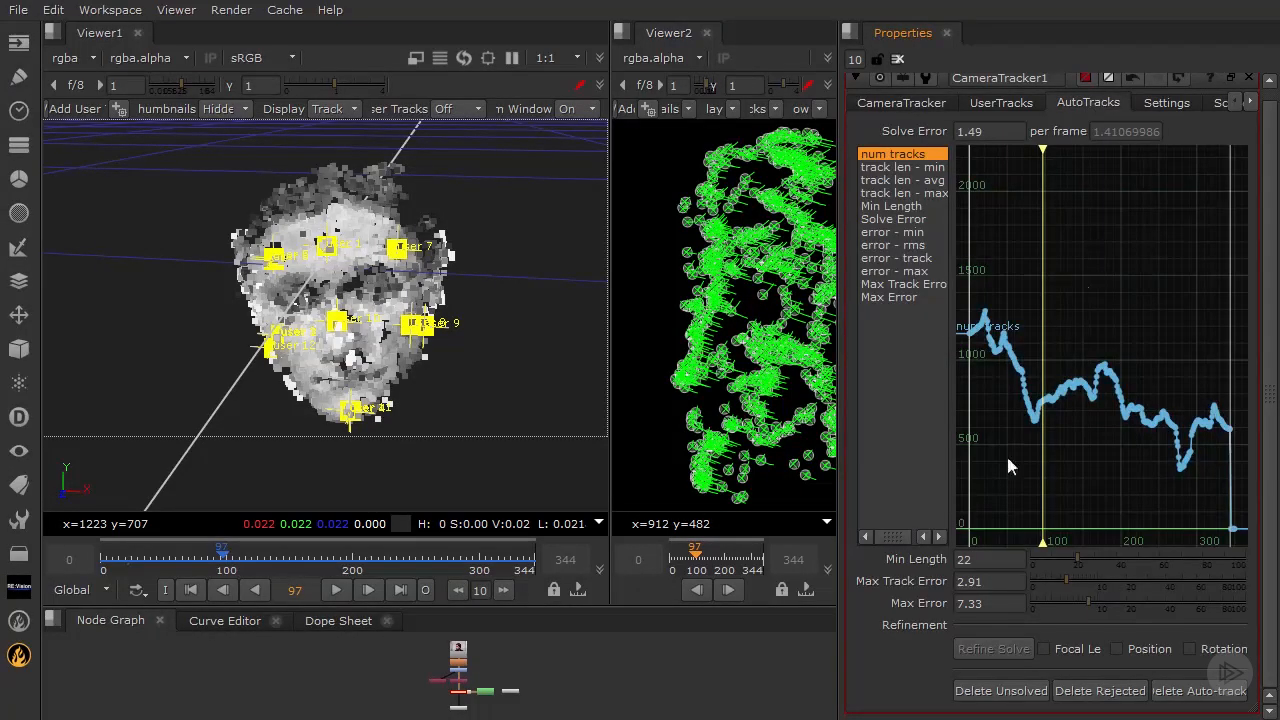
ctrl+drag(402, 322, 417, 281)
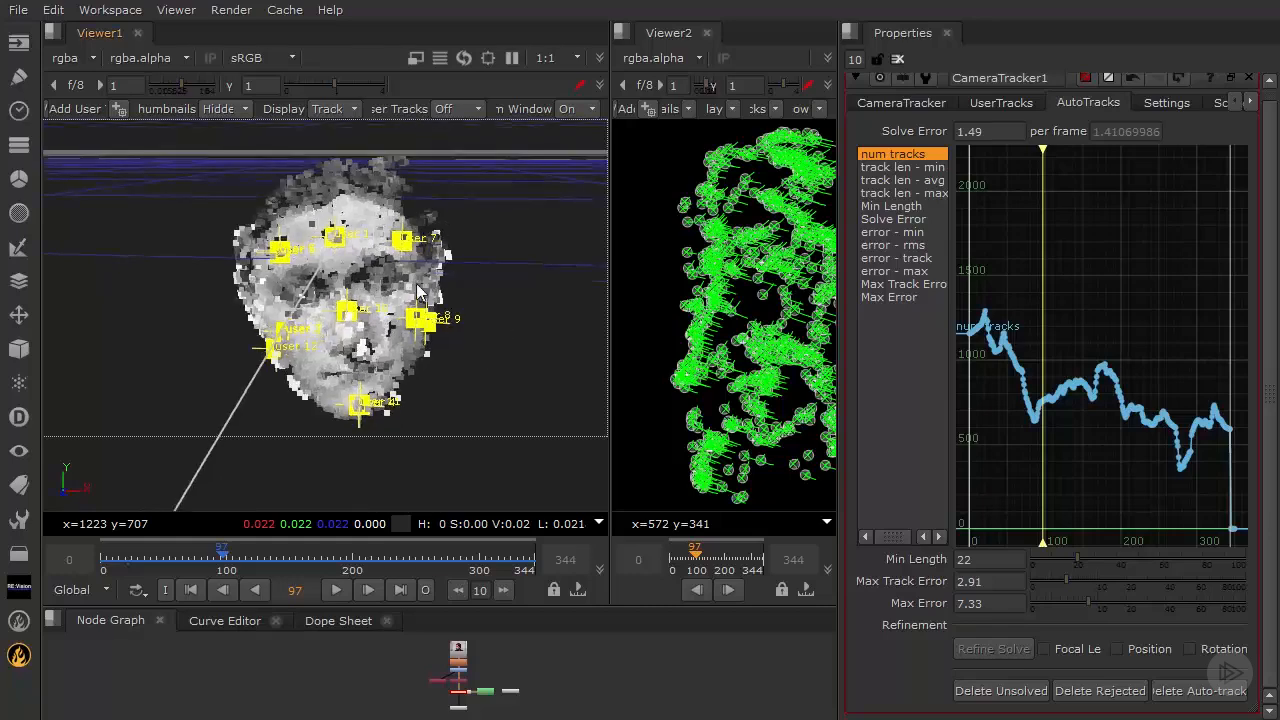
scroll(417, 281, up, 1)
double_click(985, 562)
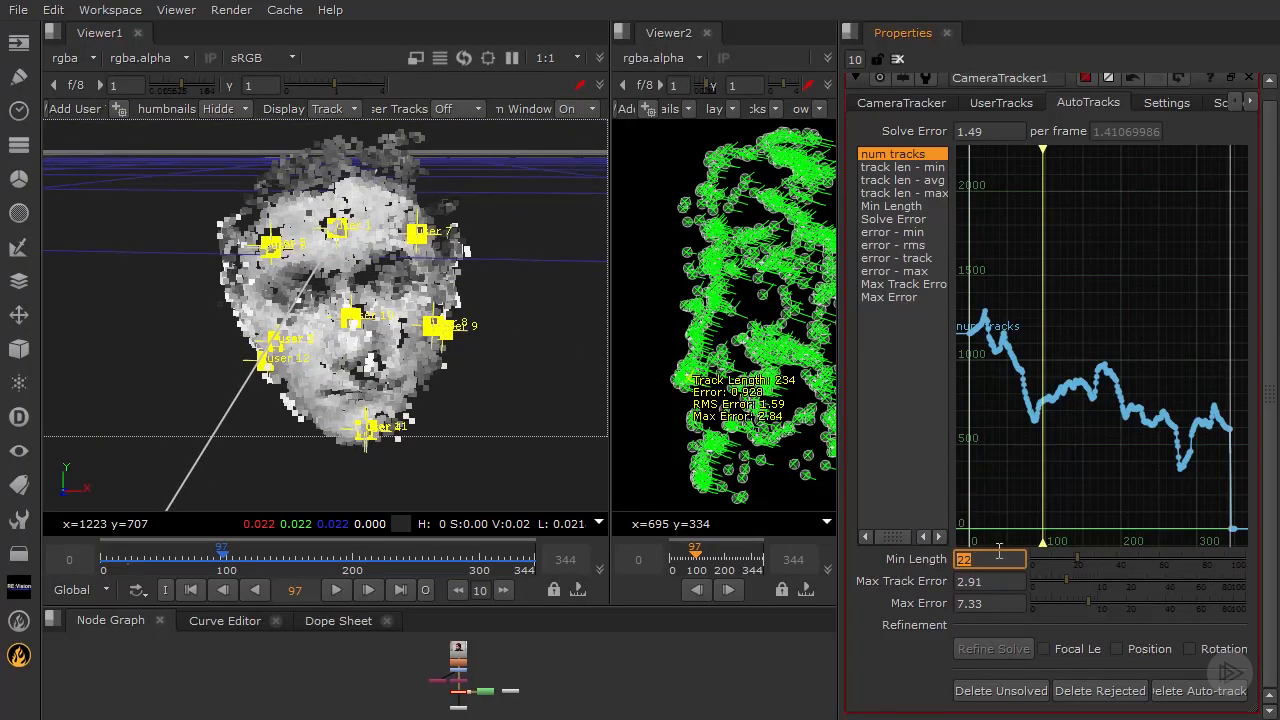
text(28)
key(Return)
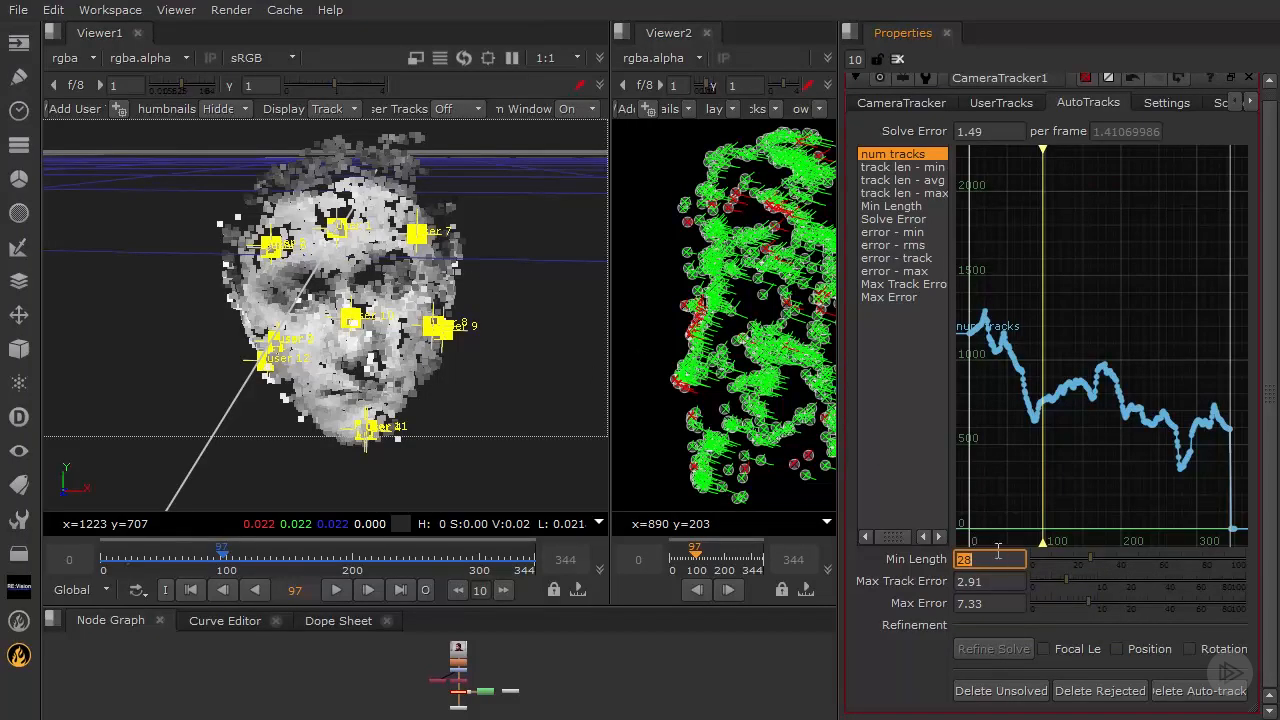
- Set the Max Track Error threshold to 2.2
click(995, 583)
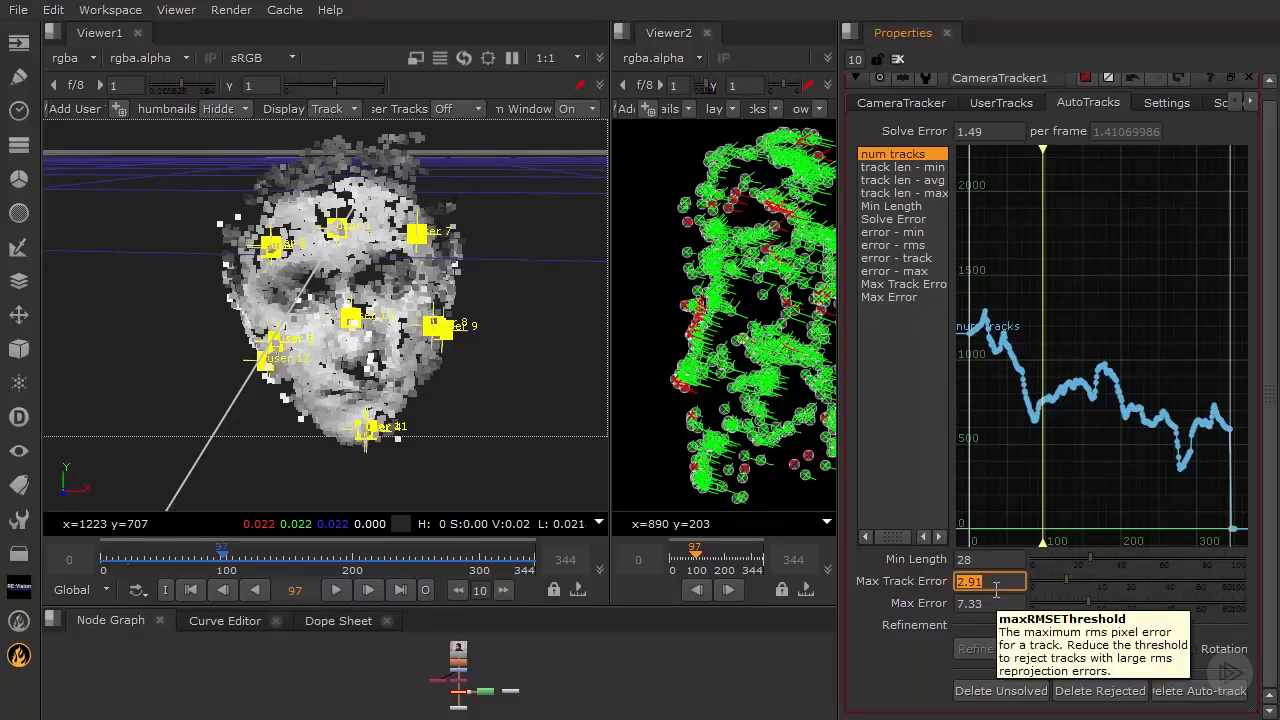
text(2.5)
key(Return)
text(2)
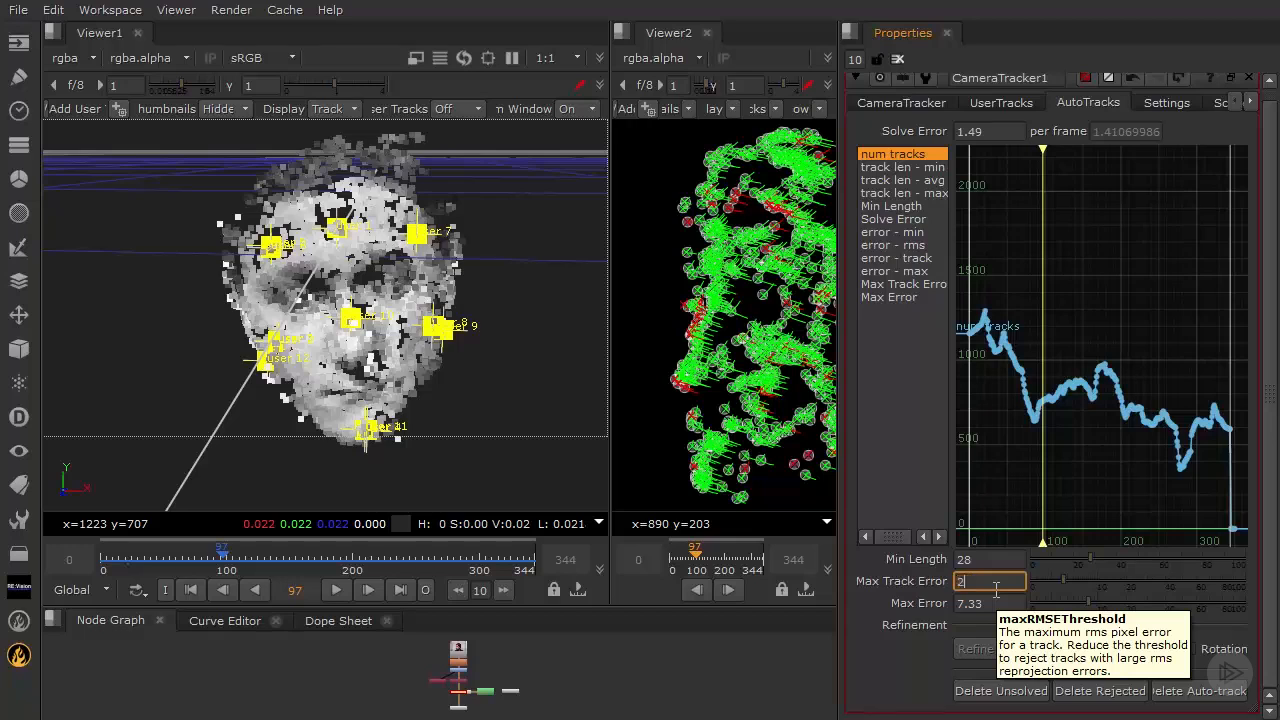
key(Return)
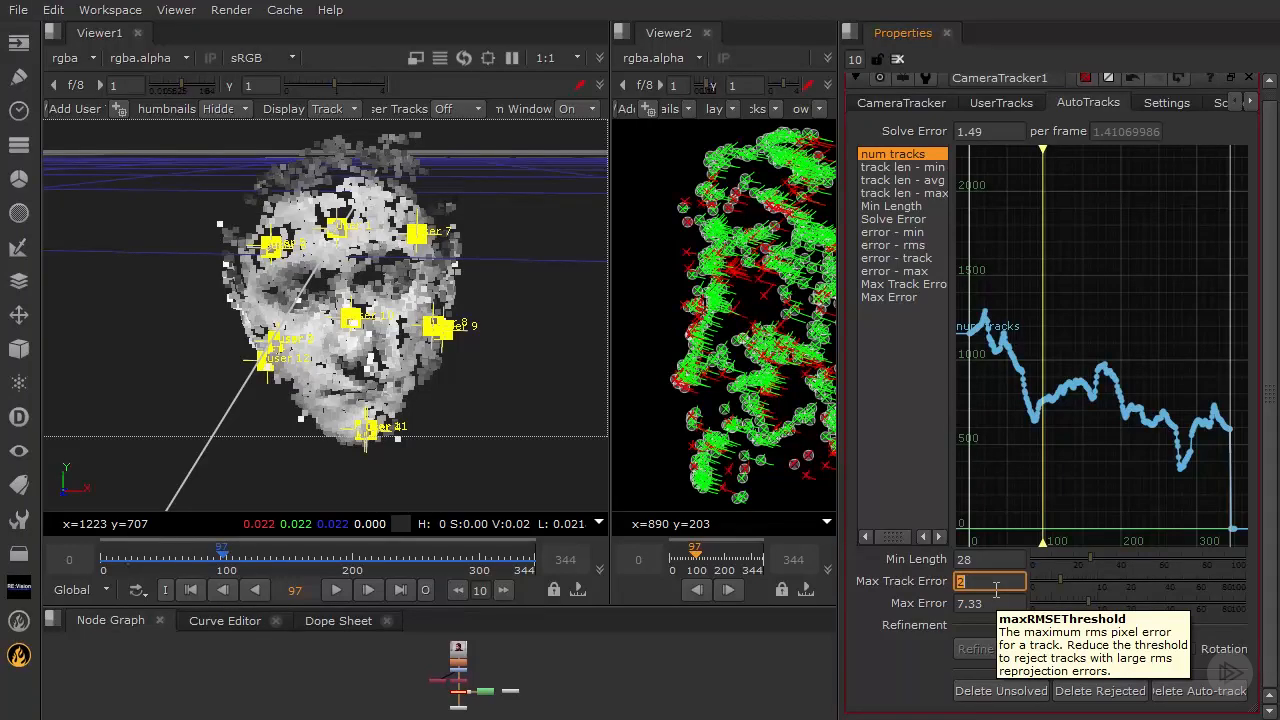
text(2.2)
key(Return)
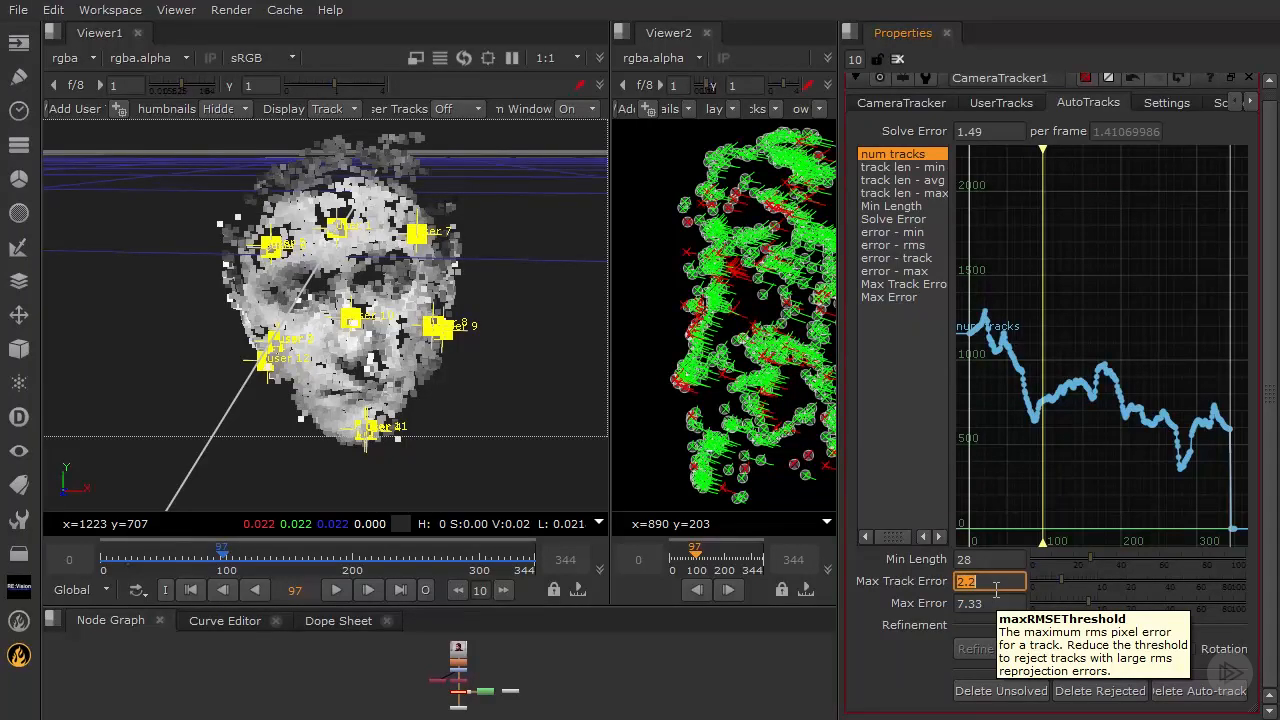
- Set the Max Error threshold to 4.5
click(960, 604)
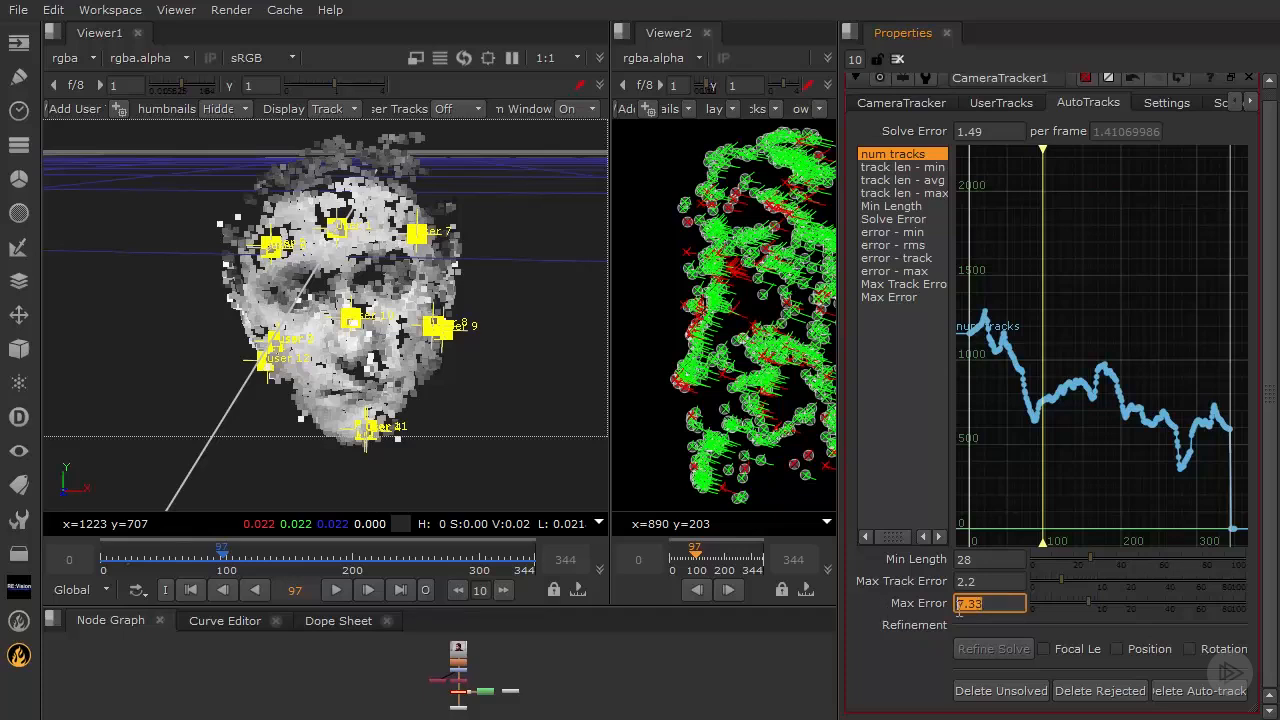
text(5)
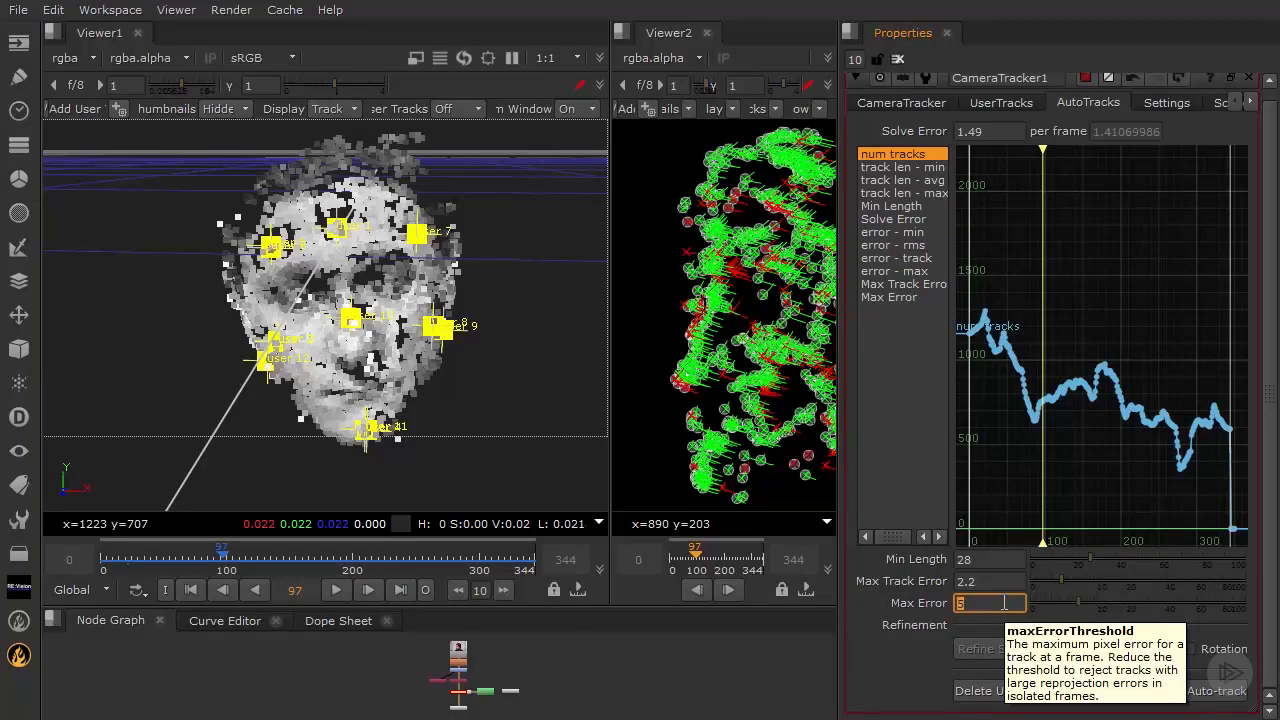
key(BackSpace)
text(4)
key(Return)
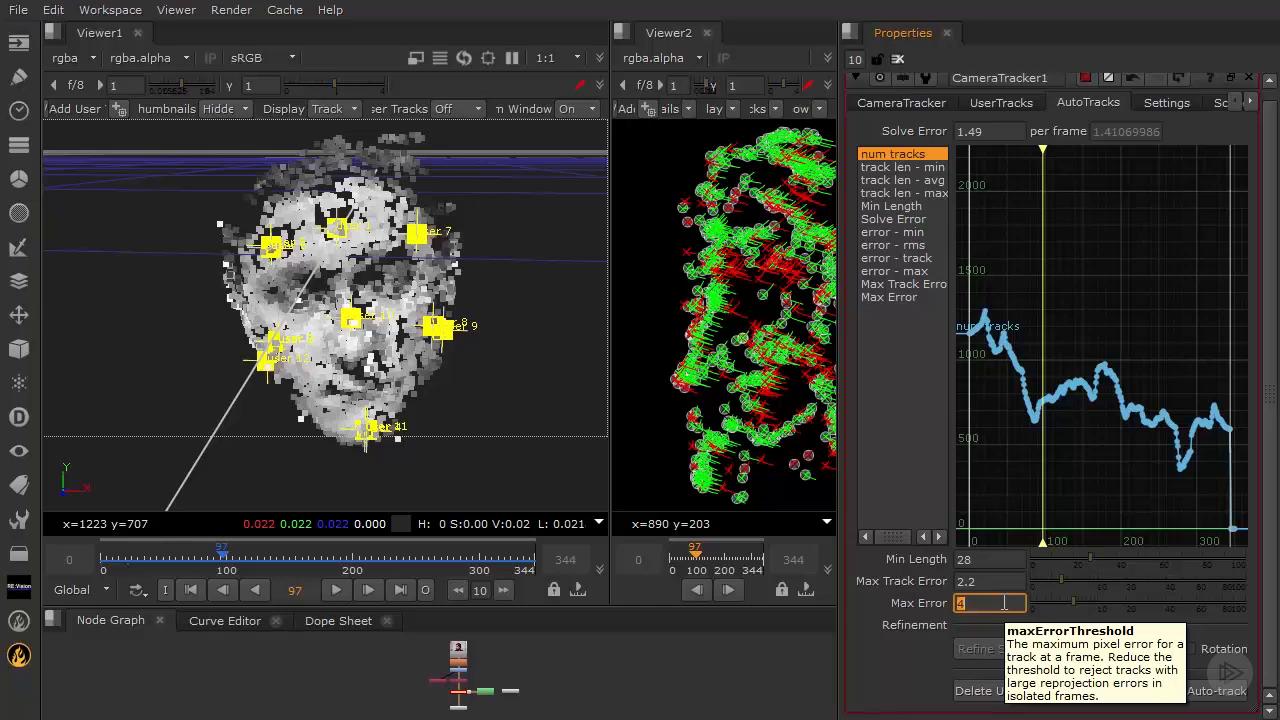
text(4.5)
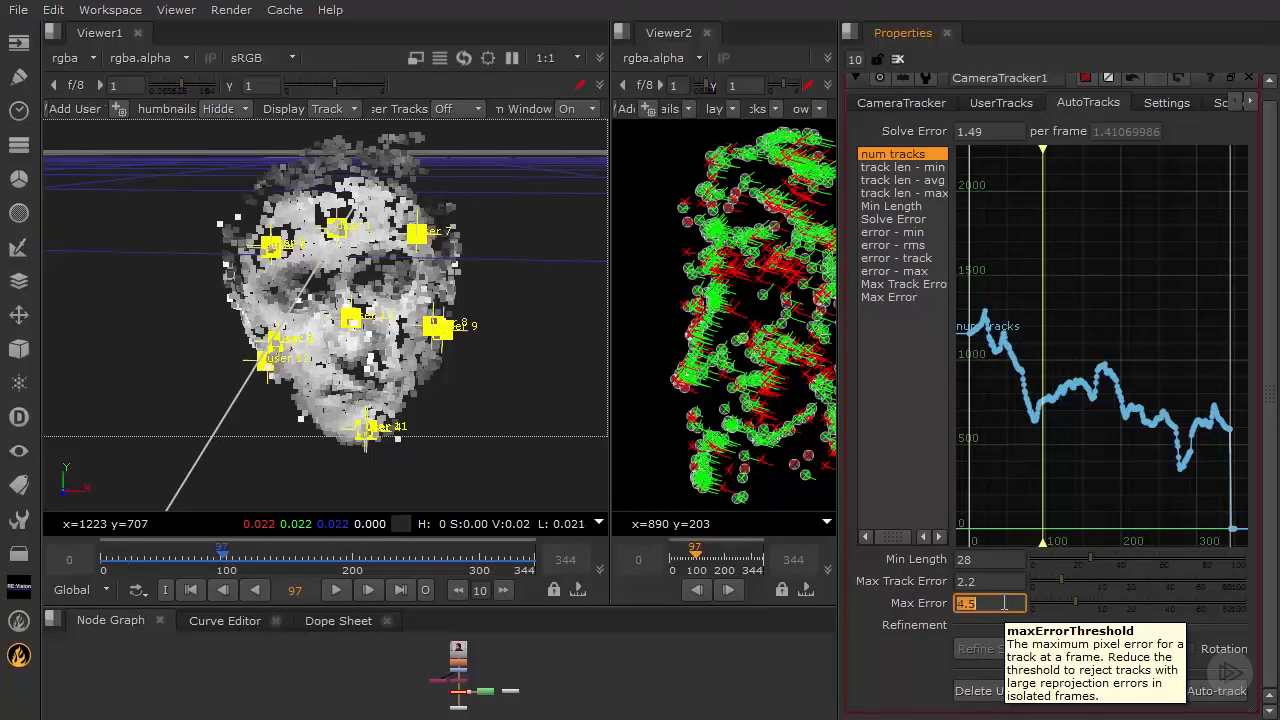
key(Return)
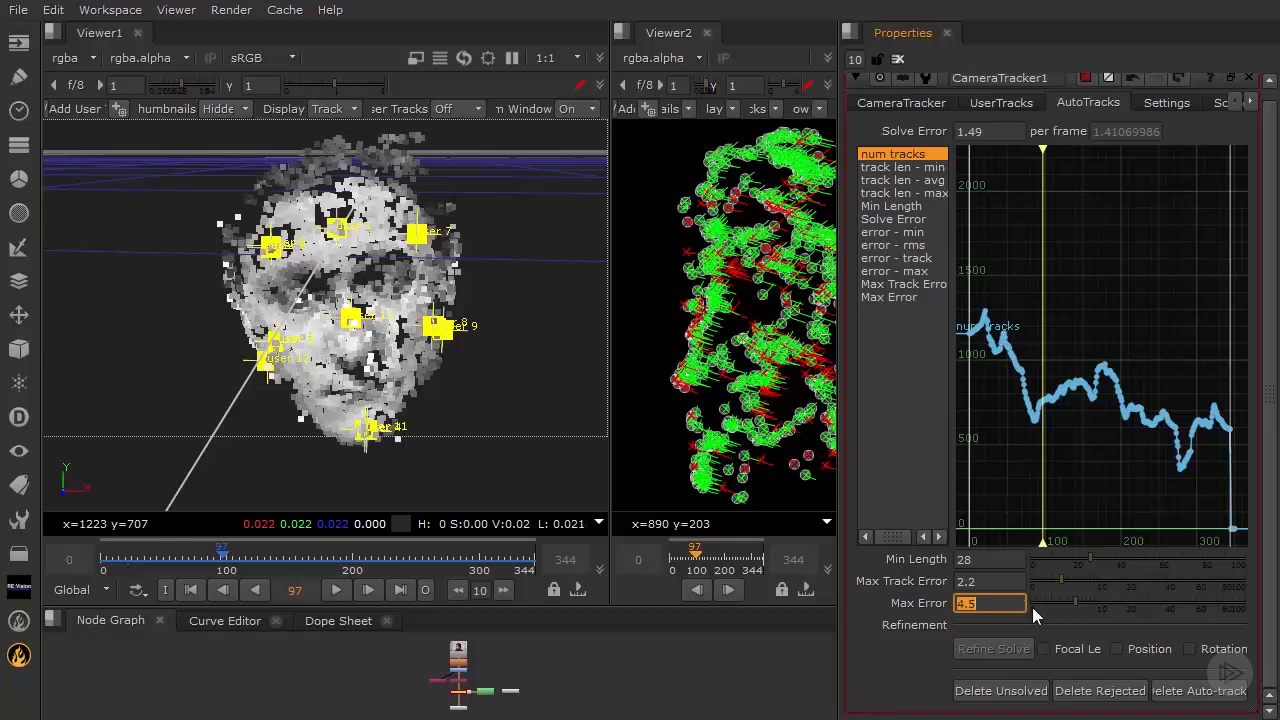
- Delete the rejected auto-tracks and confirm the deletion
click(1100, 691)
click(592, 377)
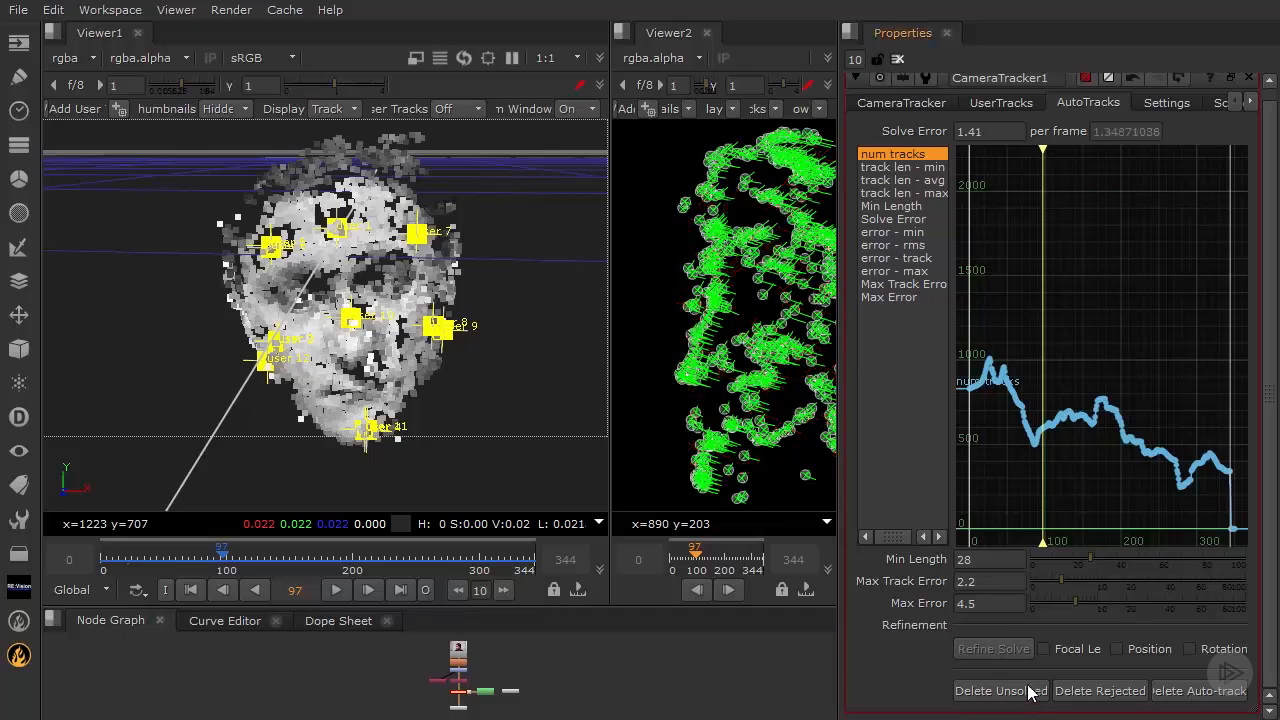
mouse_move(762, 297)
middle_down()
mouse_move(656, 287)
mouse_move(594, 302)
mouse_move(777, 294)
mouse_move(734, 300)
mouse_move(750, 300)
middle_up()
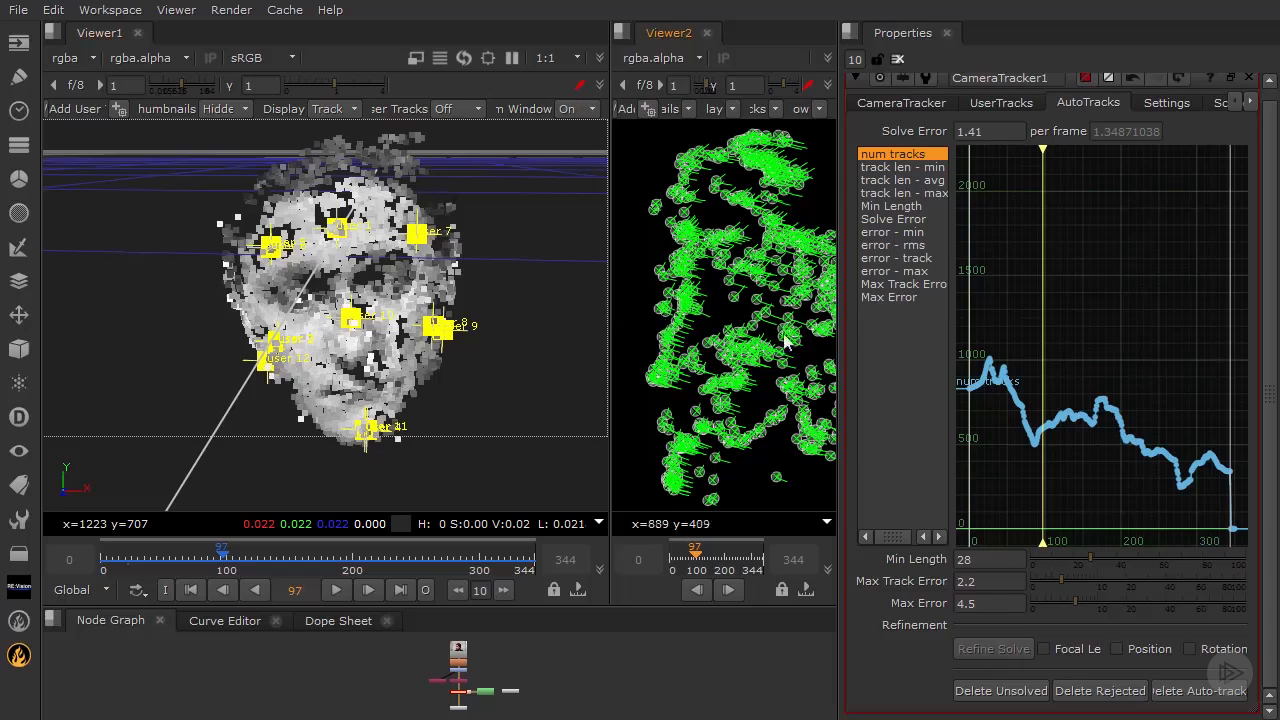
- Solve the camera again, confirming the reset of the current solve
click(901, 103)
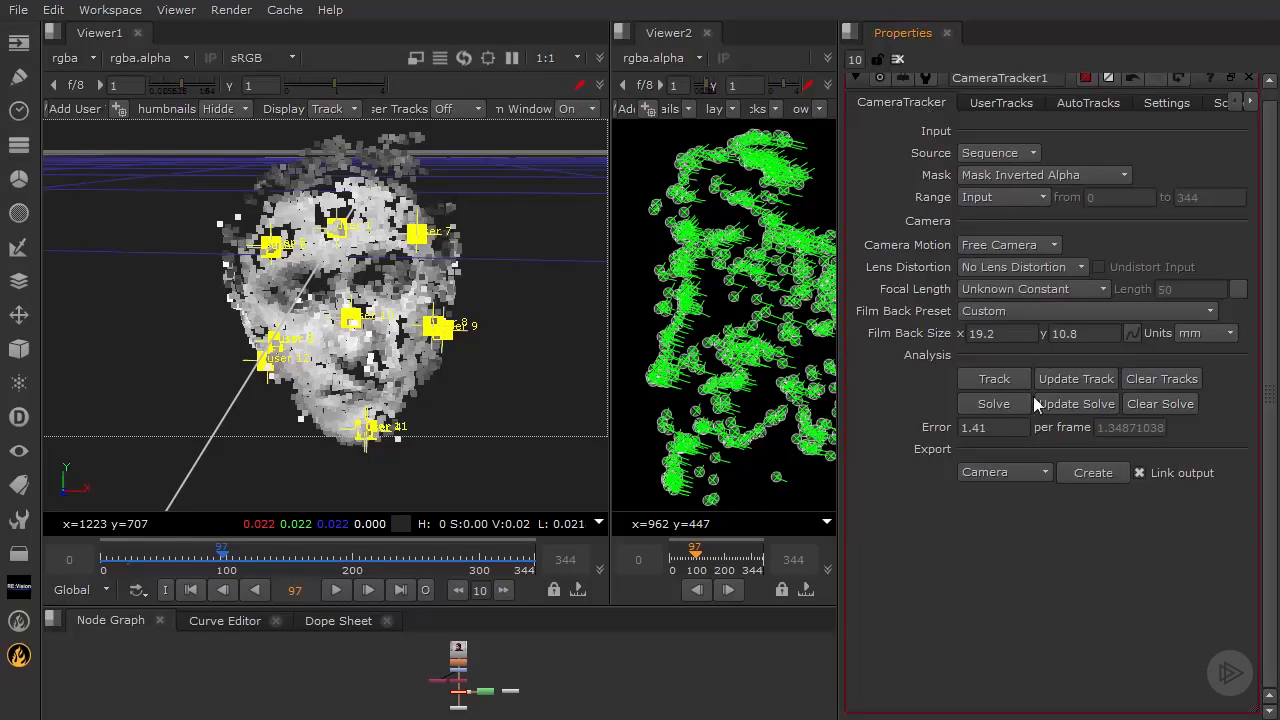
mouse_move(1005, 426)
click(993, 400)
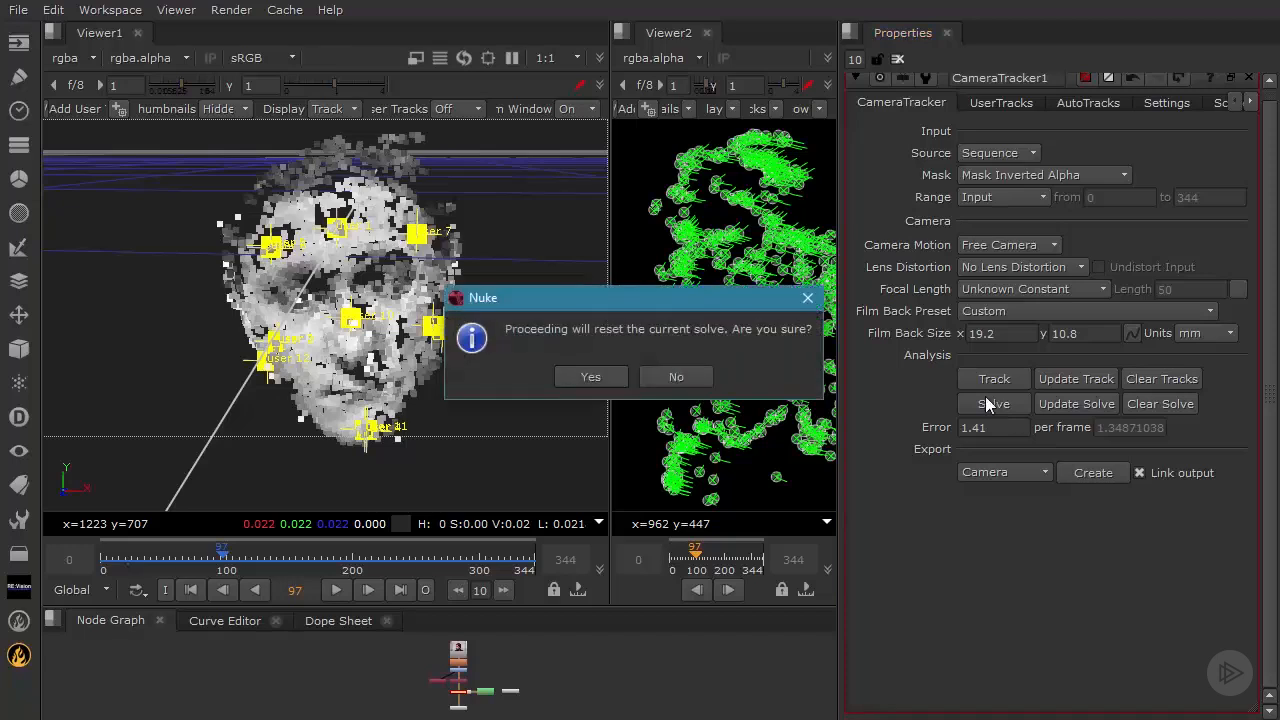
click(593, 376)
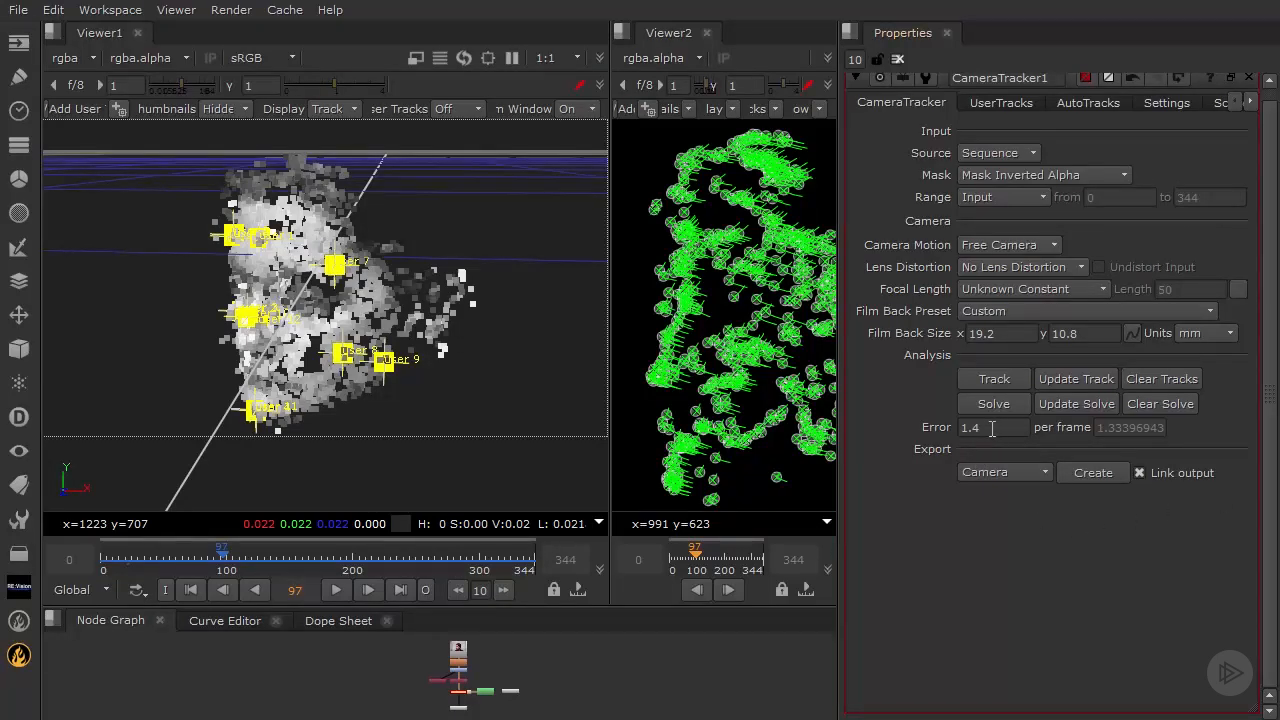
- Inspect the solved point cloud and camera from several angles in the 3D viewer
ctrl+drag(332, 346, 460, 262)
ctrl+drag(392, 237, 556, 211)
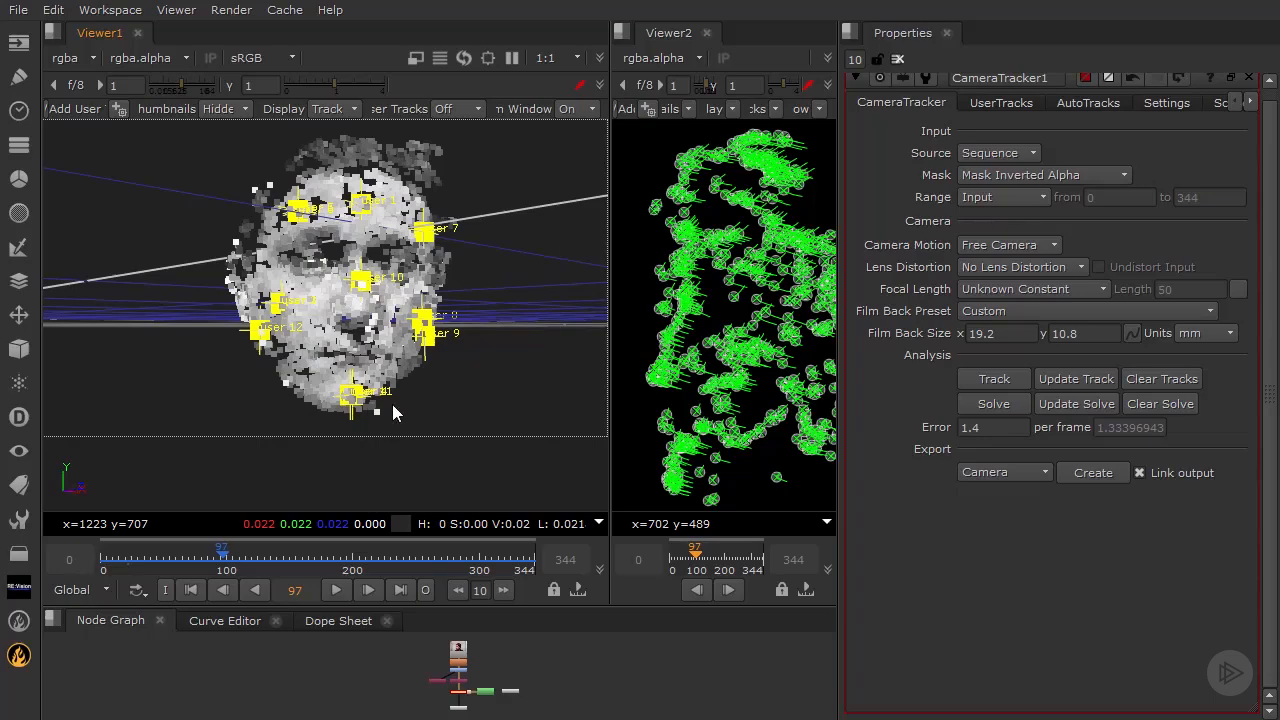
ctrl+drag(380, 418, 519, 242)
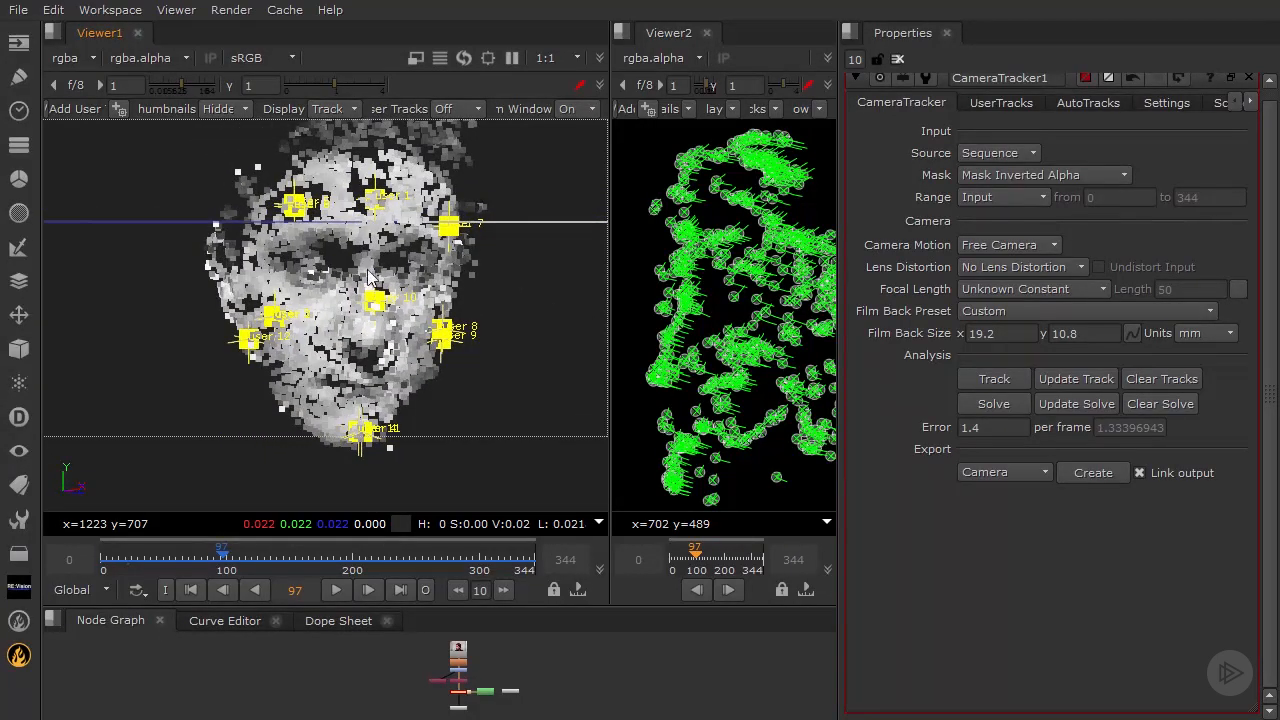
mouse_move(320, 268)
ctrl+mouse_down()
mouse_move(415, 210)
mouse_move(307, 288)
ctrl+mouse_up()
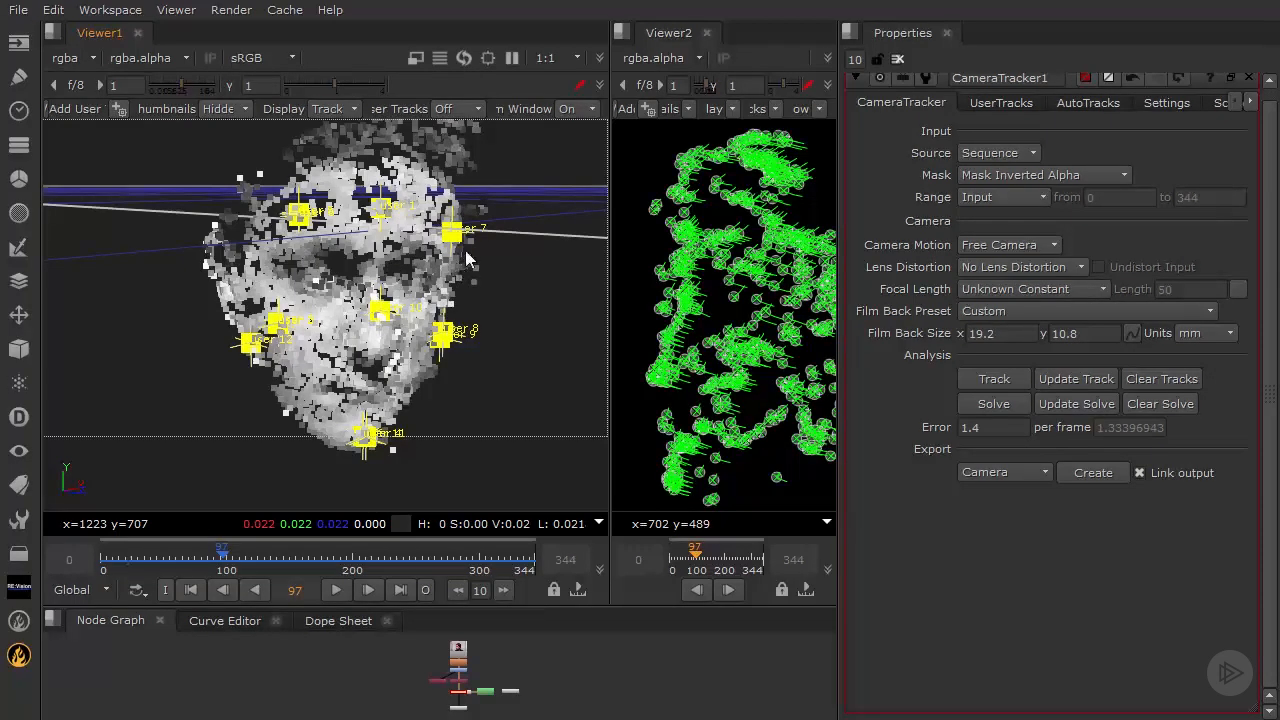
ctrl+drag(465, 250, 350, 276)
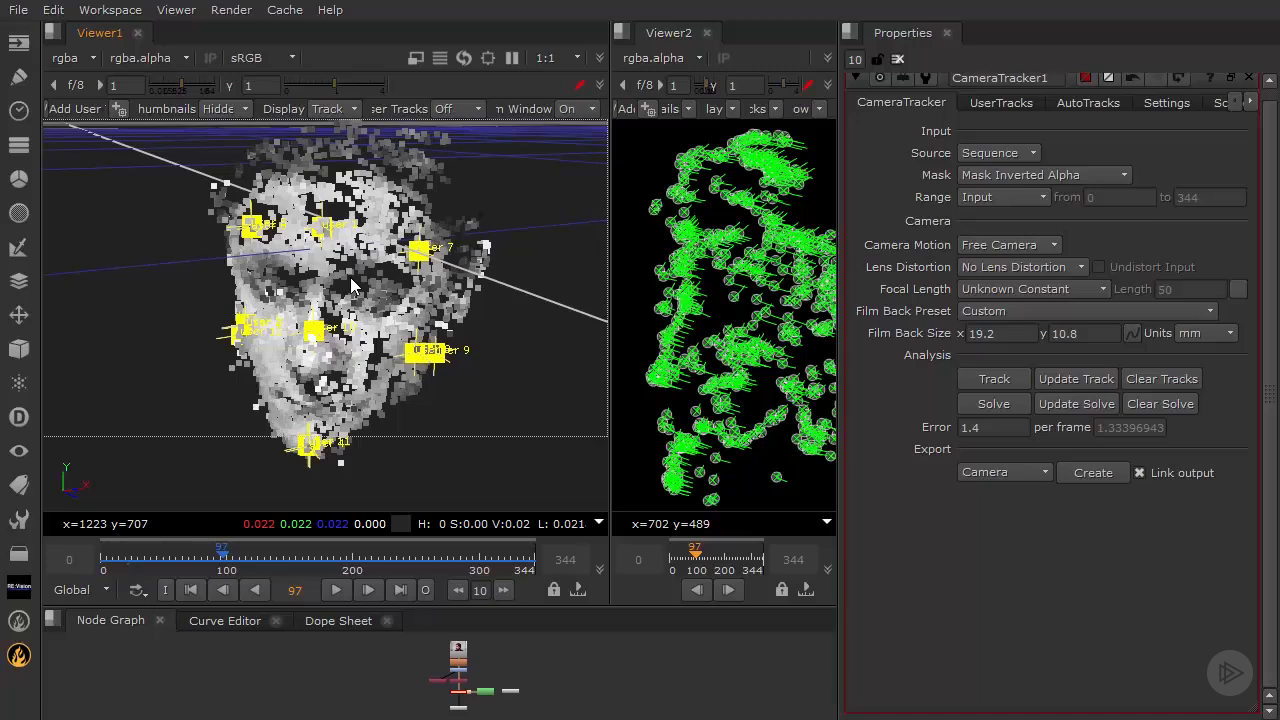
ctrl+drag(438, 364, 449, 347)
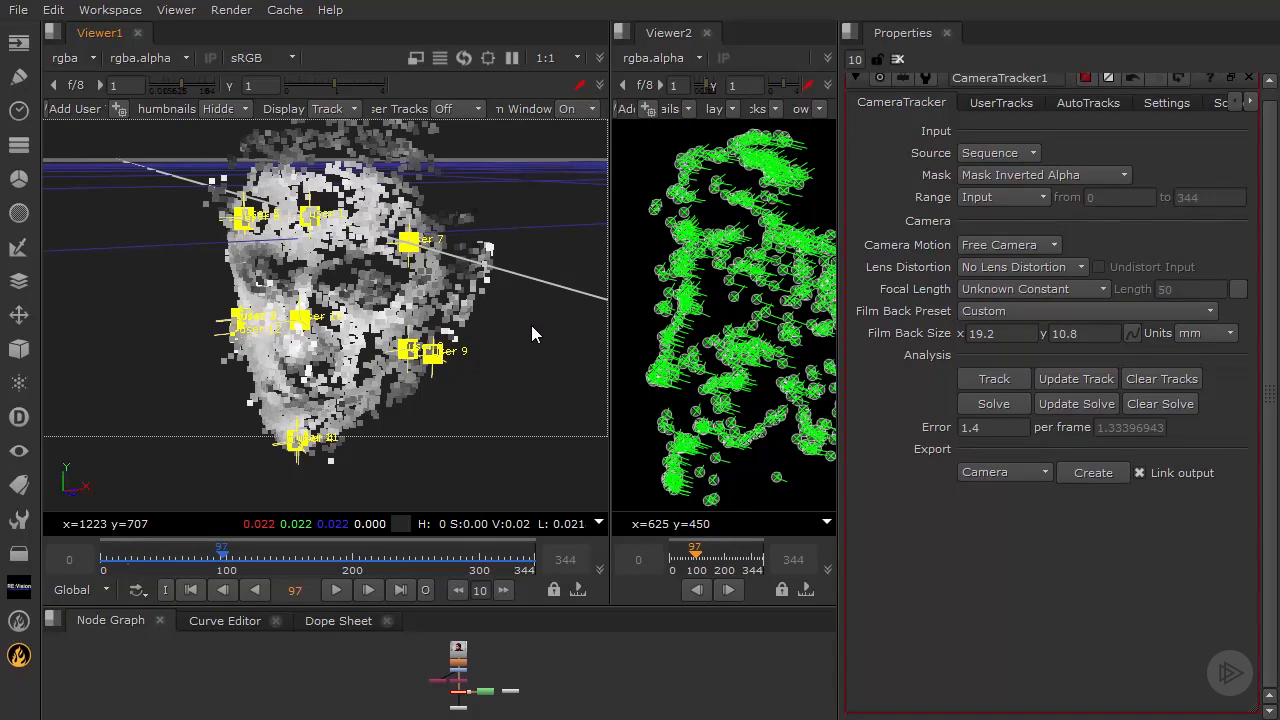
ctrl+drag(527, 342, 402, 277)
scroll(476, 288, down, 6)
ctrl+drag(351, 337, 452, 440)
ctrl+drag(277, 321, 332, 236)
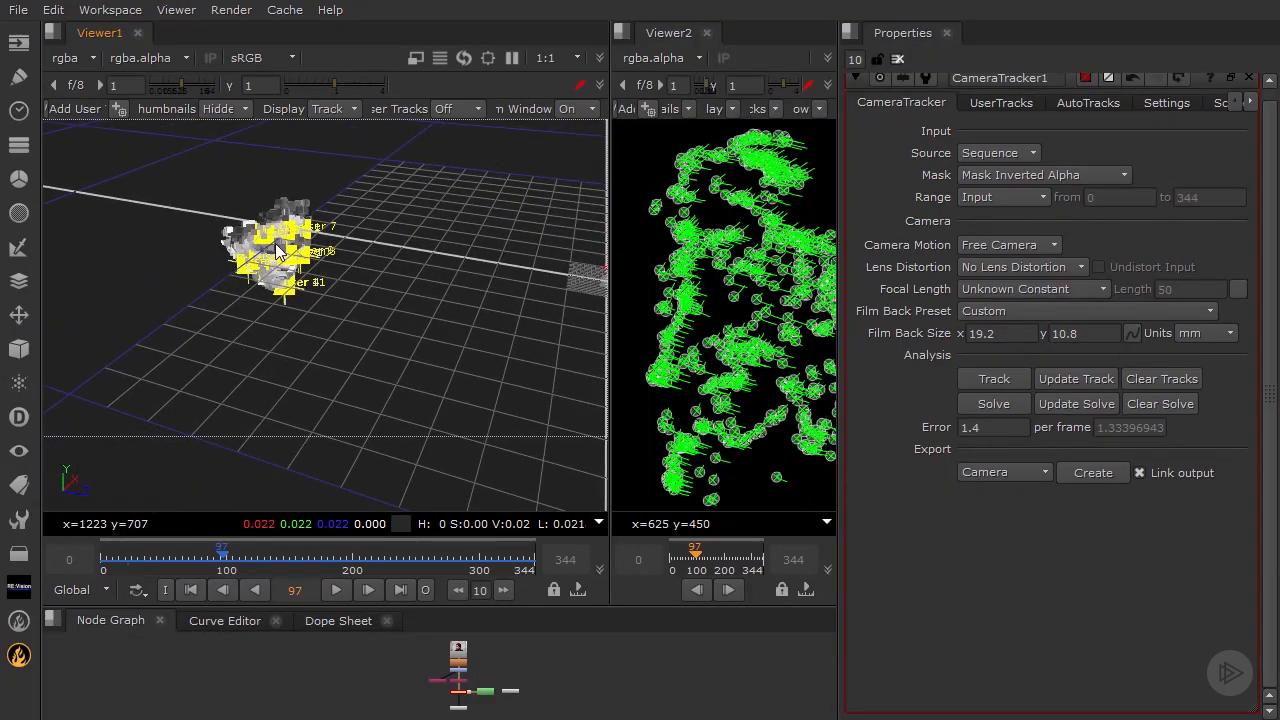
ctrl+drag(340, 309, 235, 260)
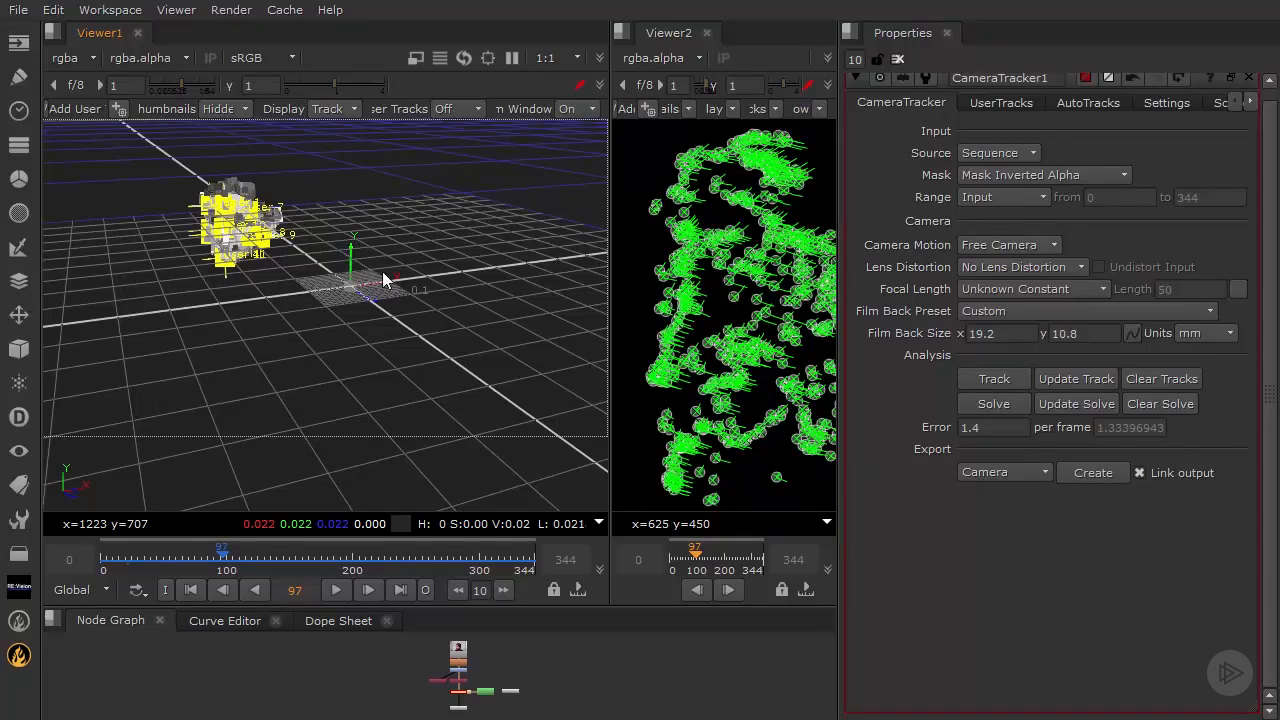
ctrl+drag(364, 284, 466, 286)
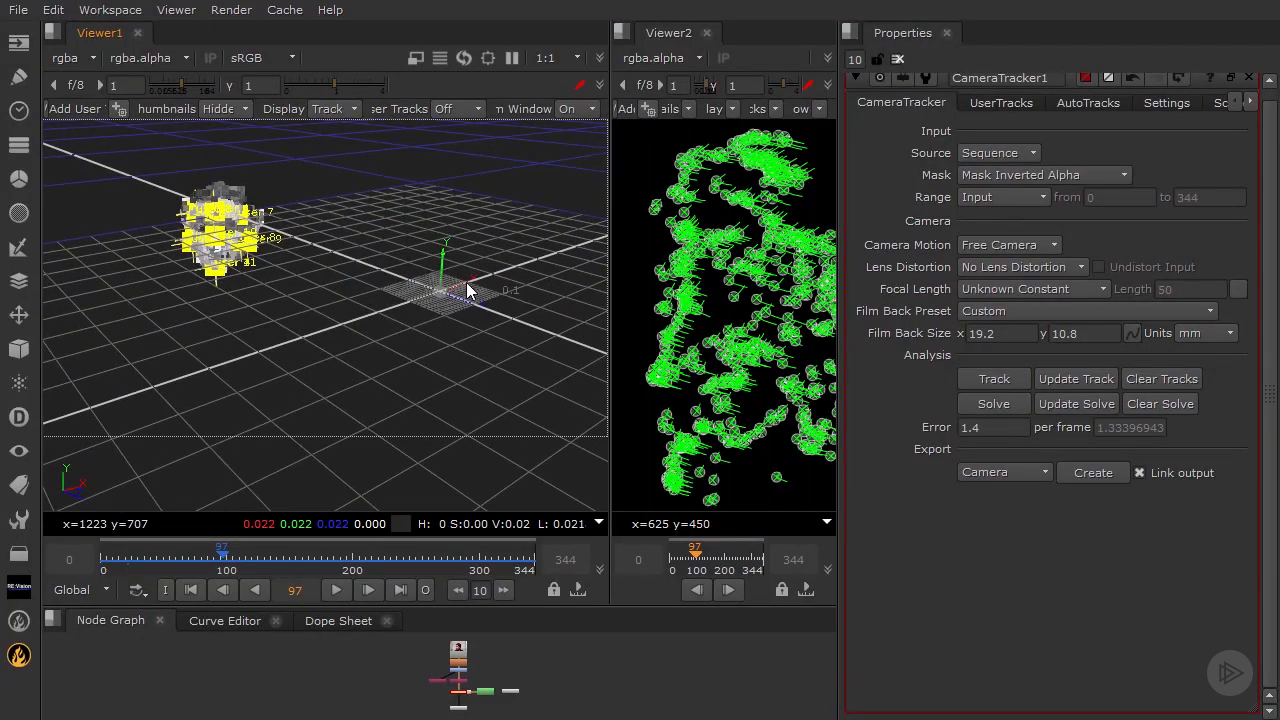